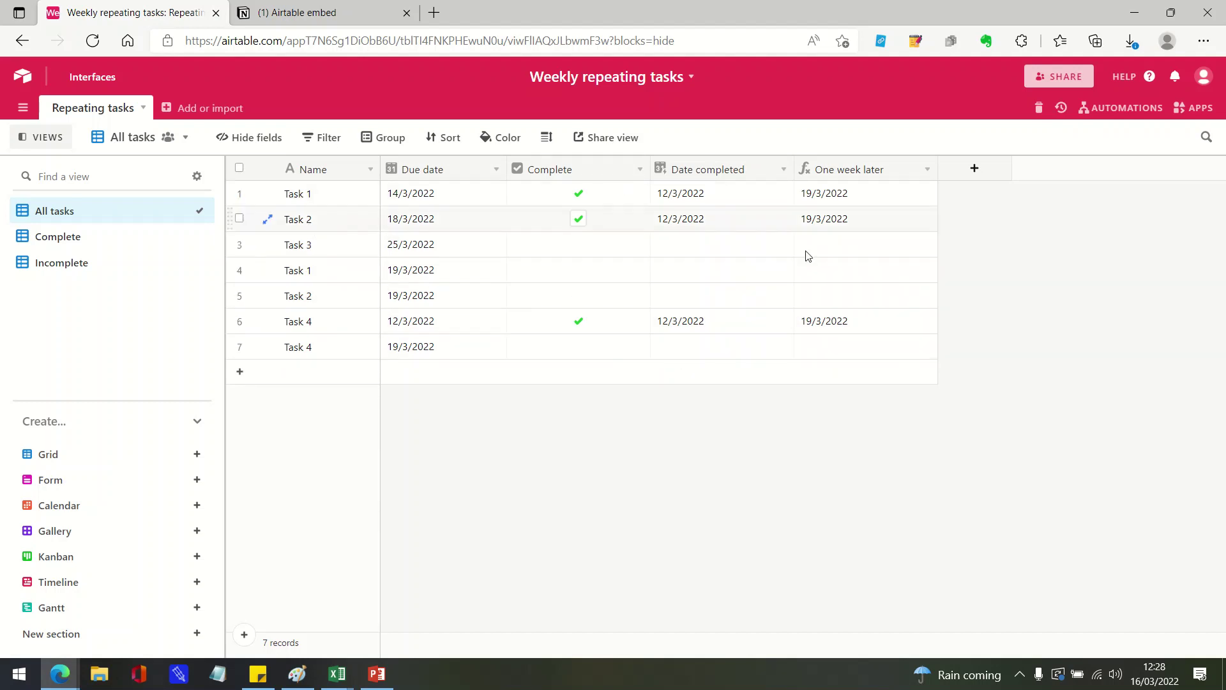
- Select the Weekly repeating tasks grid's full URL in the address bar, then return to Notion
{"action": "left_click", "coordinate": [306, 13]}
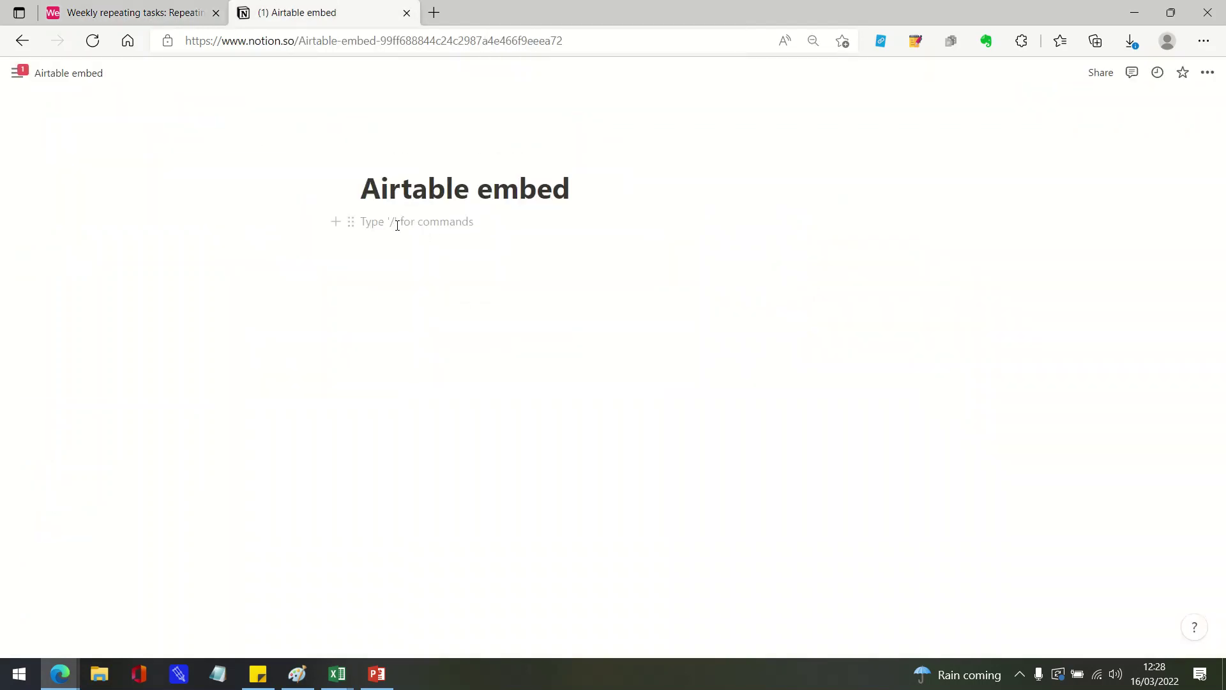
{"action": "left_click", "coordinate": [128, 13]}
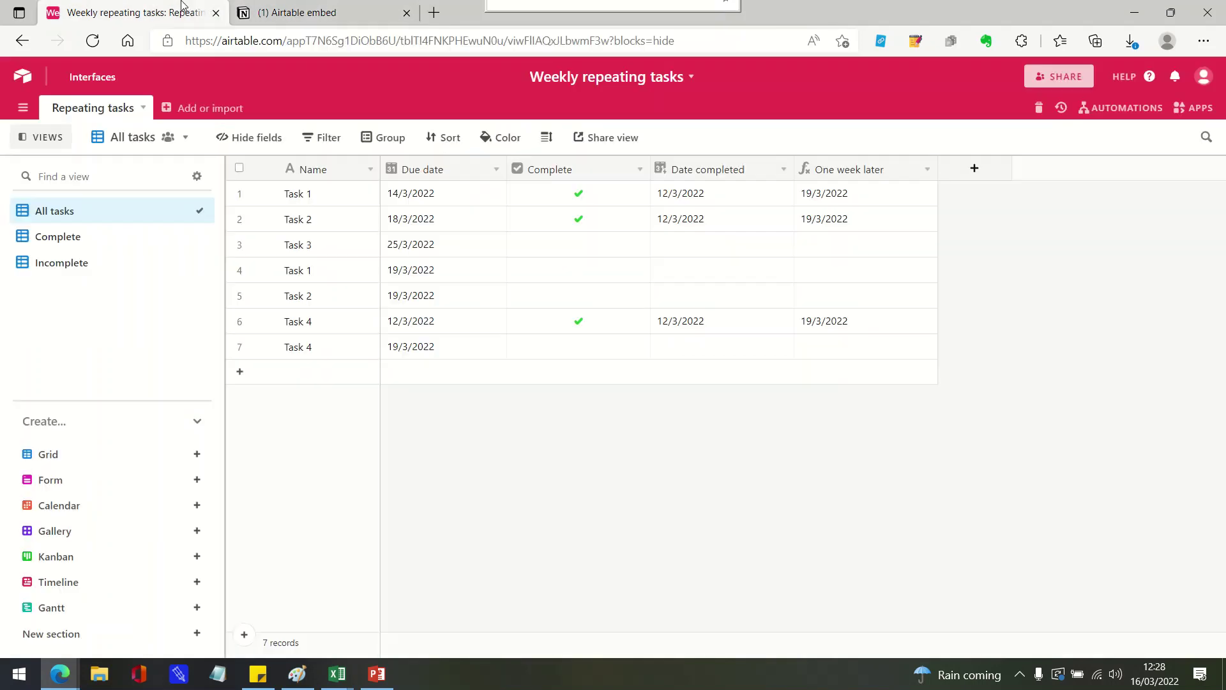
{"action": "triple_click", "coordinate": [403, 47]}
{"action": "key", "text": "ctrl+c"}
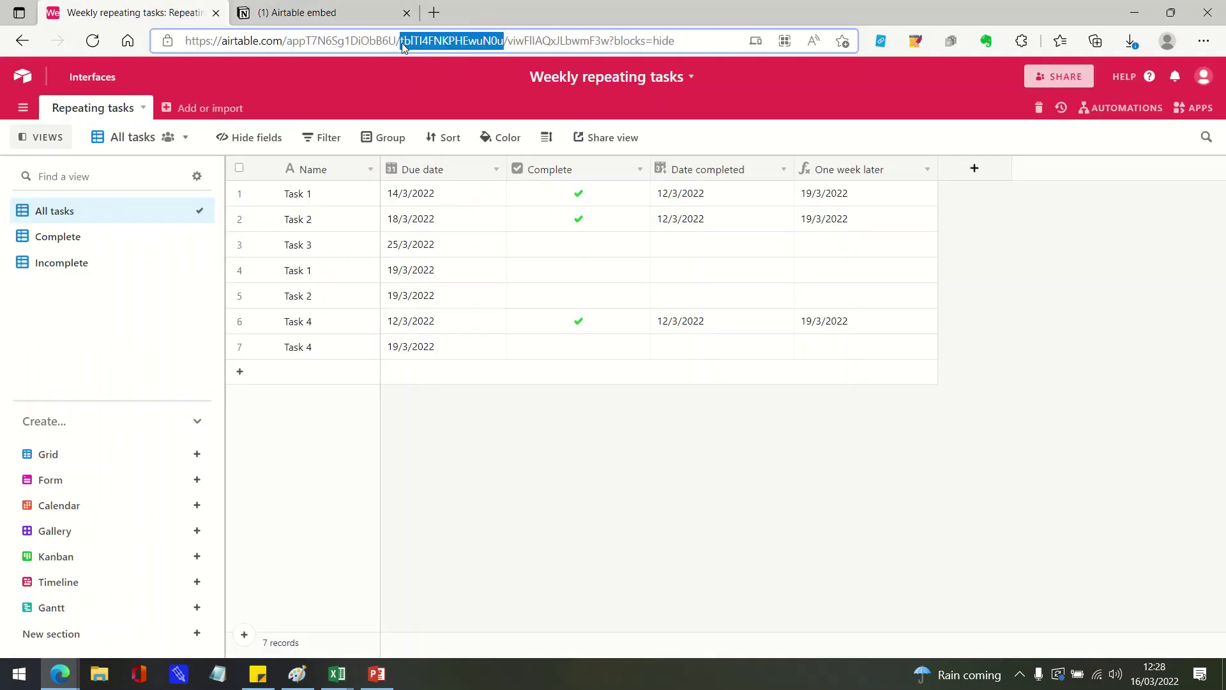
{"action": "left_click", "coordinate": [295, 12]}
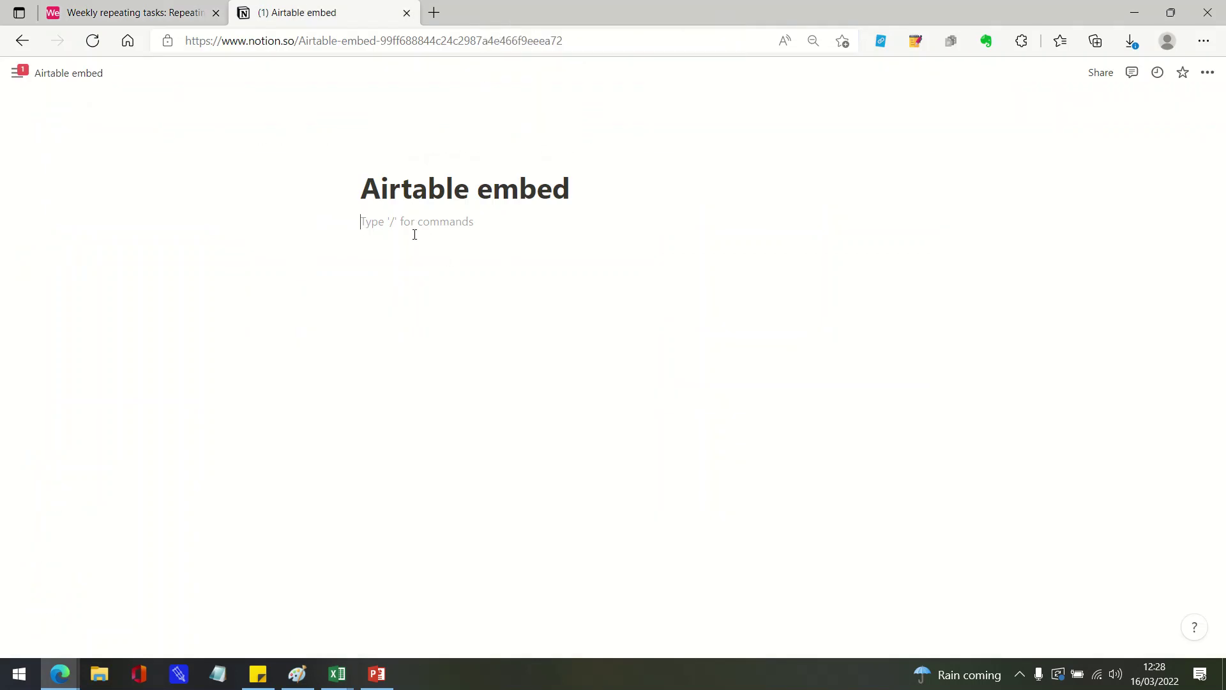
- Paste the Airtable grid link on the empty line and turn it into a bookmark card
{"action": "key", "text": "ctrl+v"}
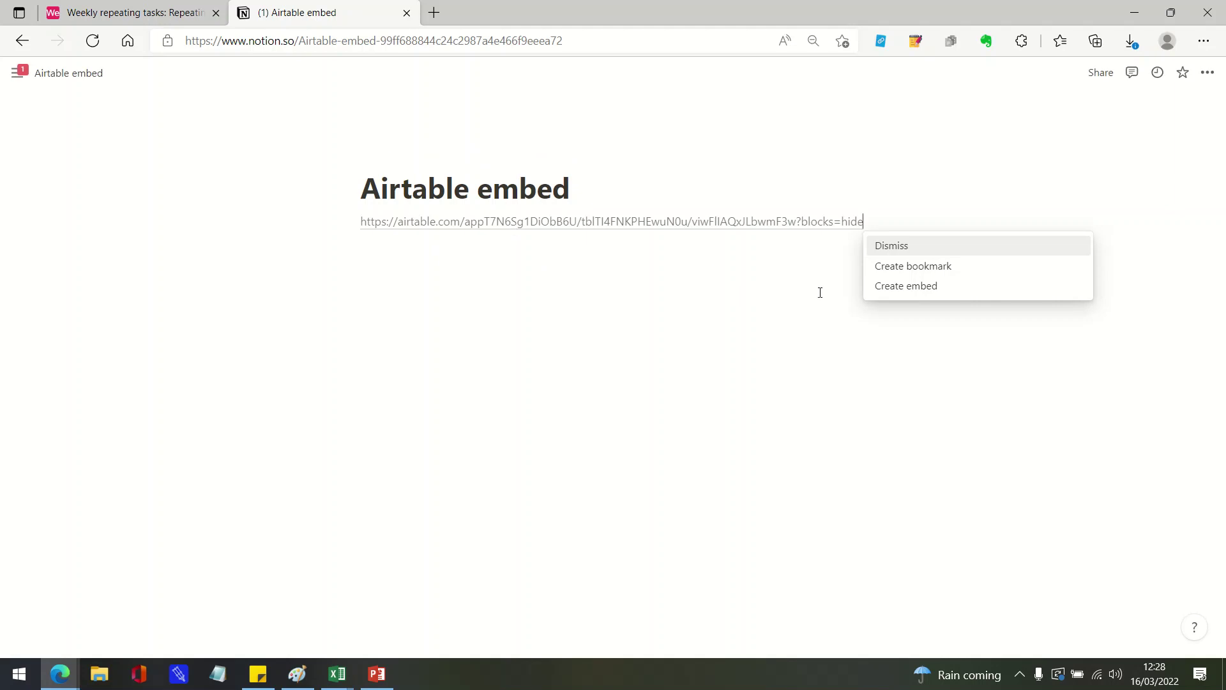
{"action": "left_click", "coordinate": [908, 267]}
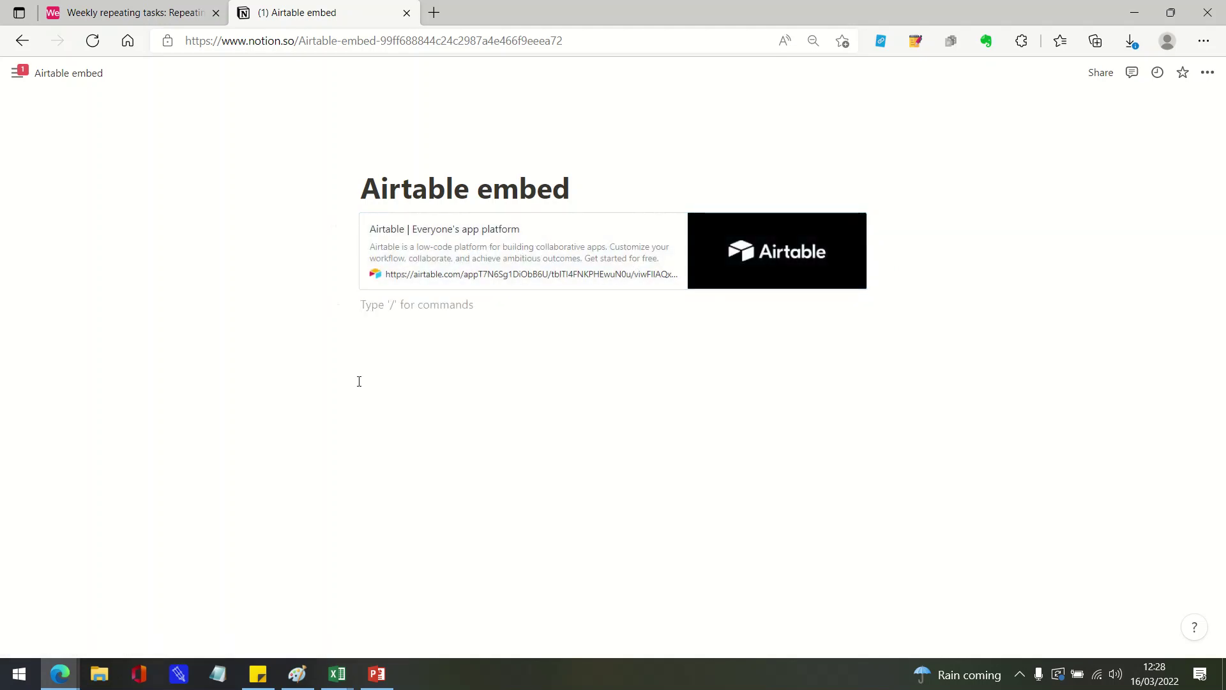
- Copy the grid URL again and paste it below the bookmark card as an embed block
{"action": "left_click", "coordinate": [143, 8]}
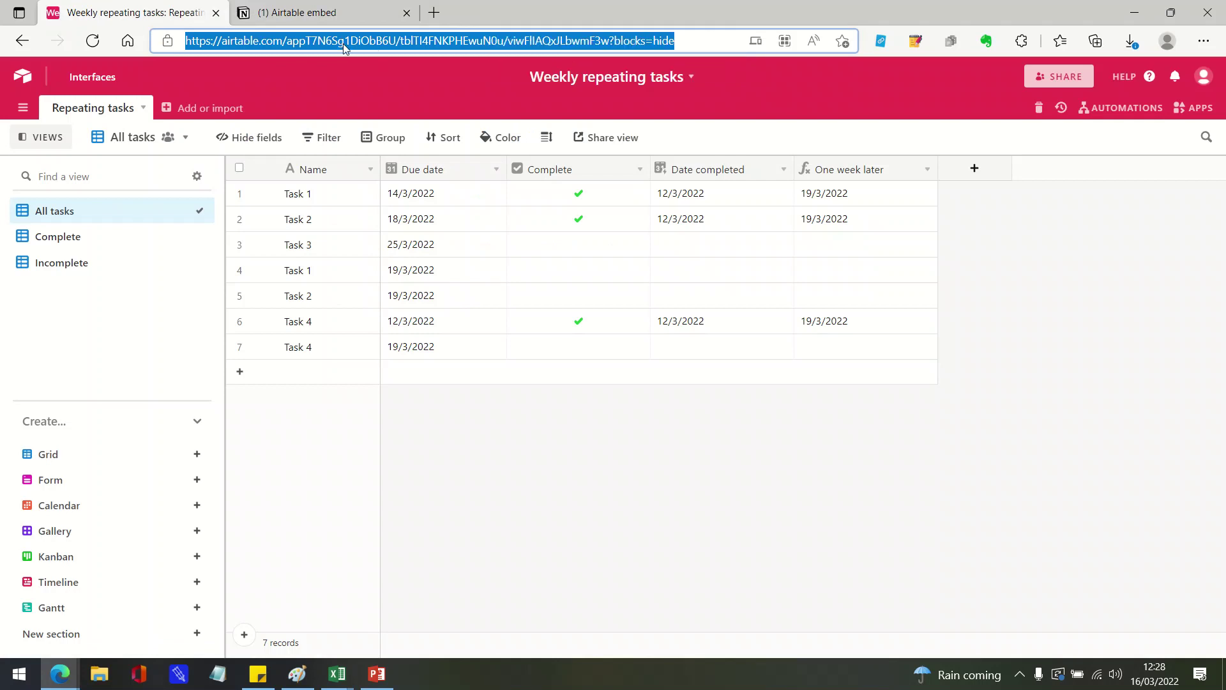
{"action": "key", "text": "ctrl+c"}
{"action": "left_click", "coordinate": [297, 12]}
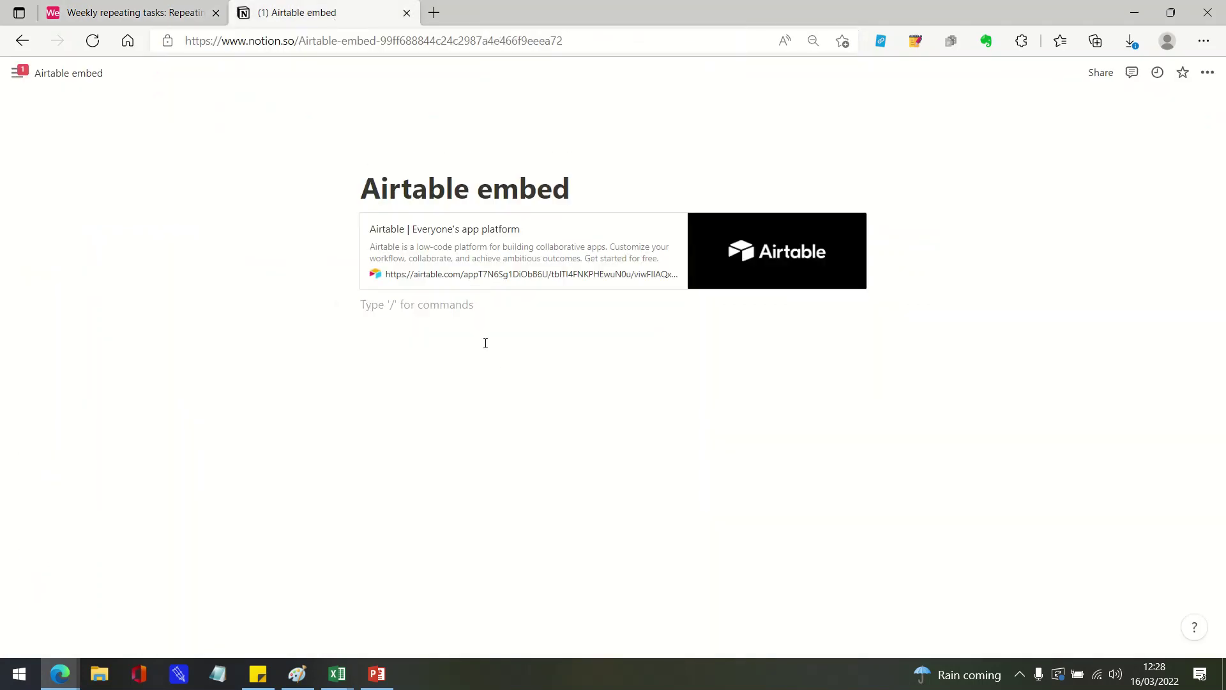
{"action": "key", "text": "ctrl+v"}
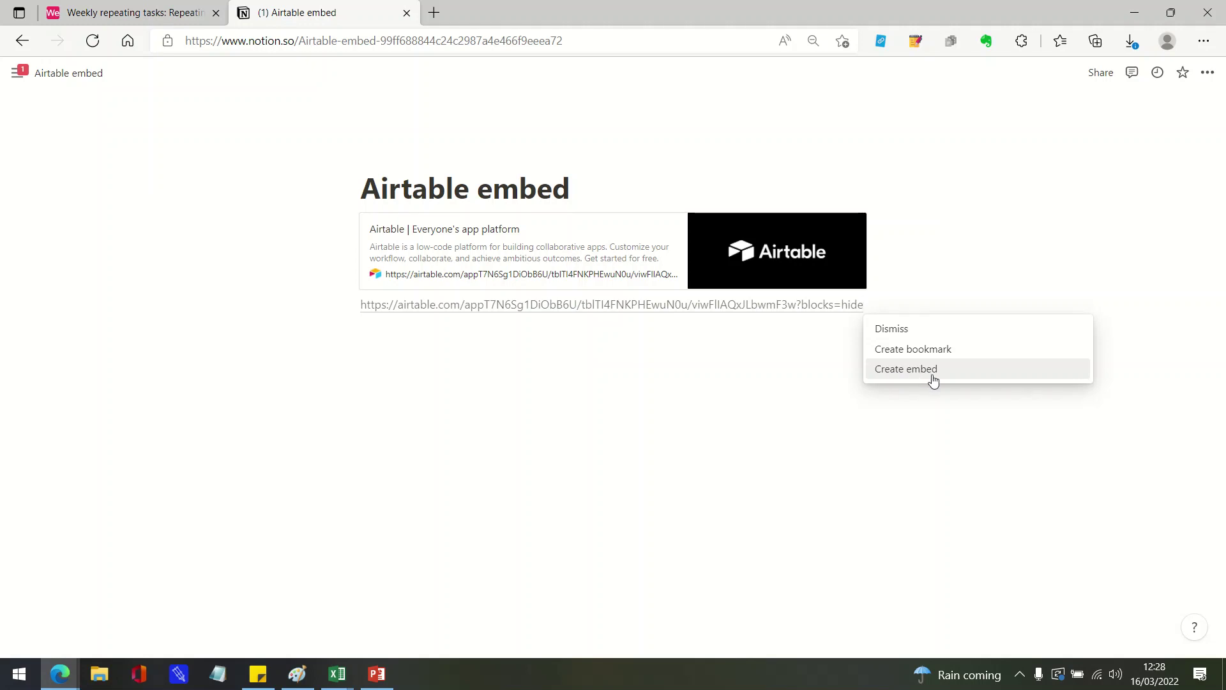
{"action": "left_click", "coordinate": [884, 376]}
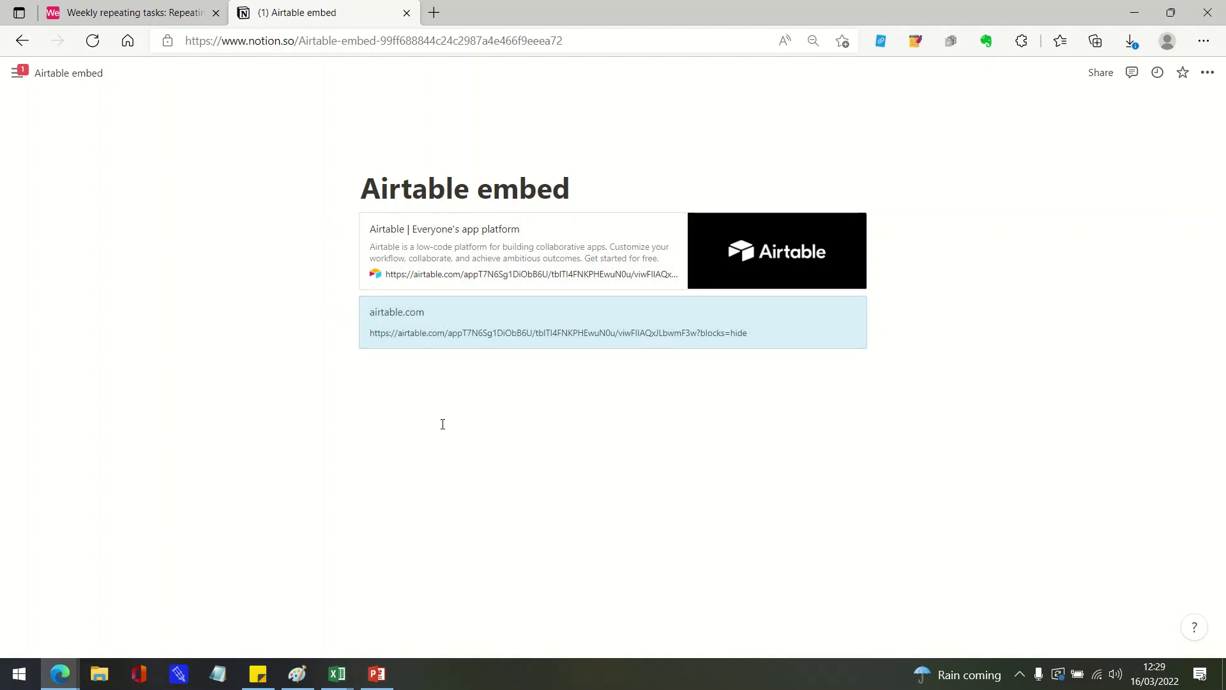
- Delete the second airtable.com block from the page, leaving only the bookmark card
{"action": "left_click", "coordinate": [350, 307]}
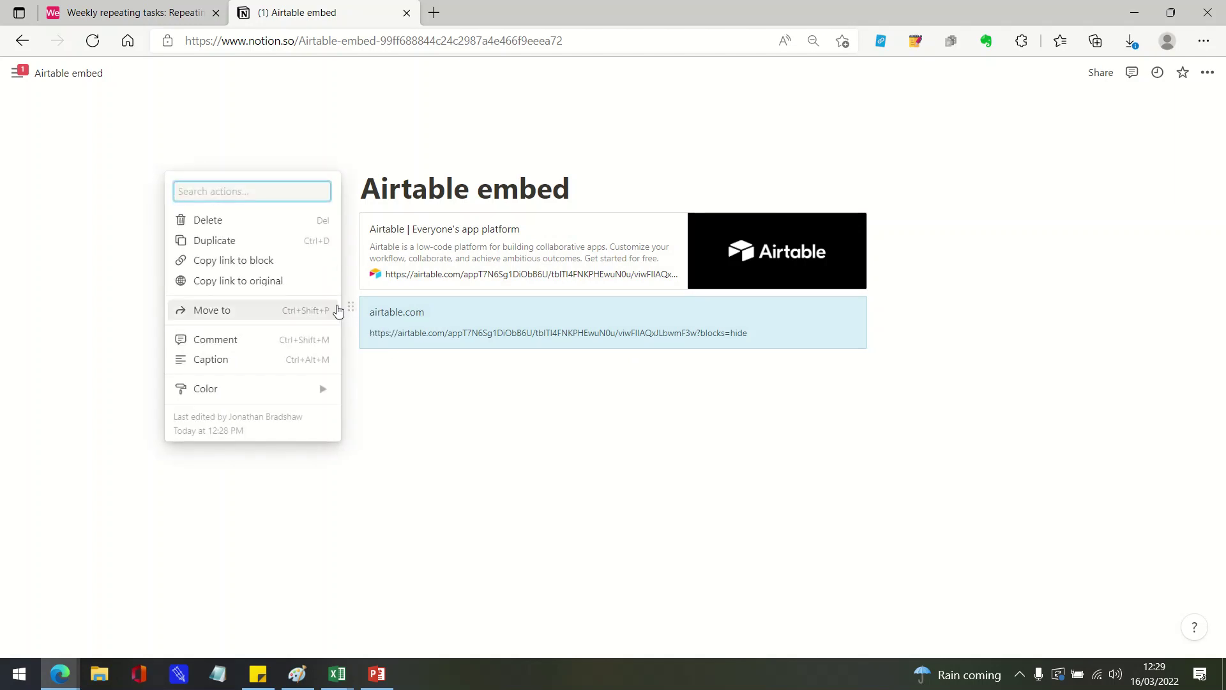
{"action": "key", "text": "Escape"}
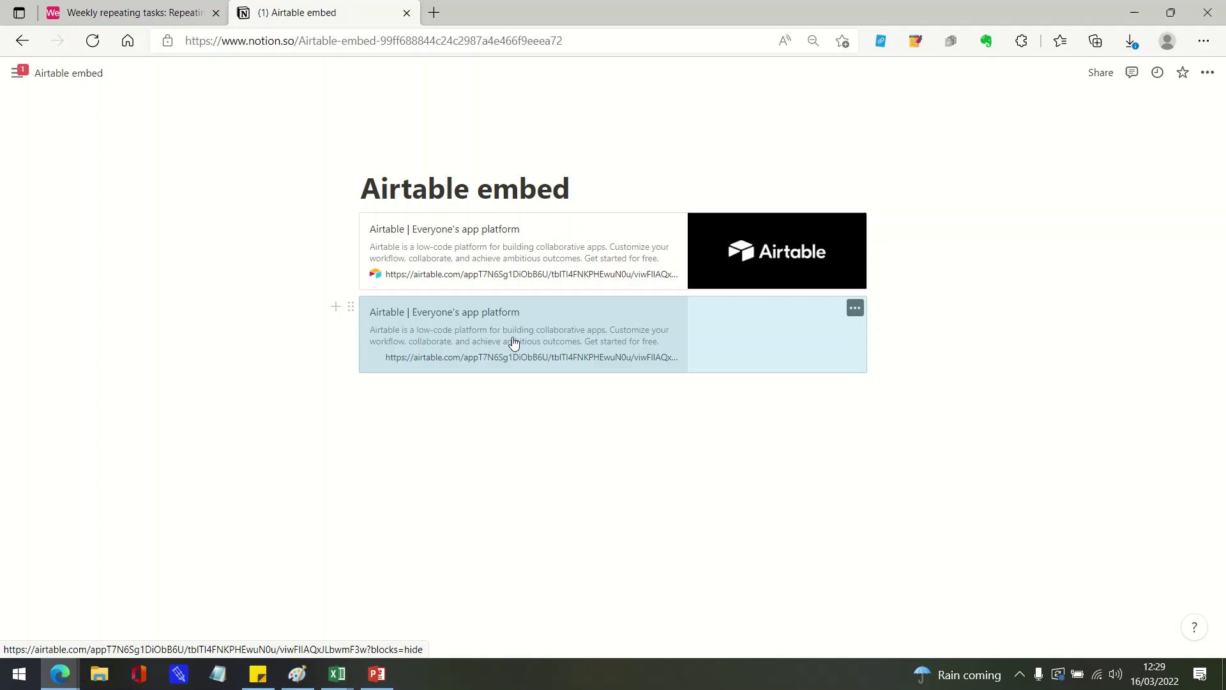
{"action": "left_click", "coordinate": [351, 307]}
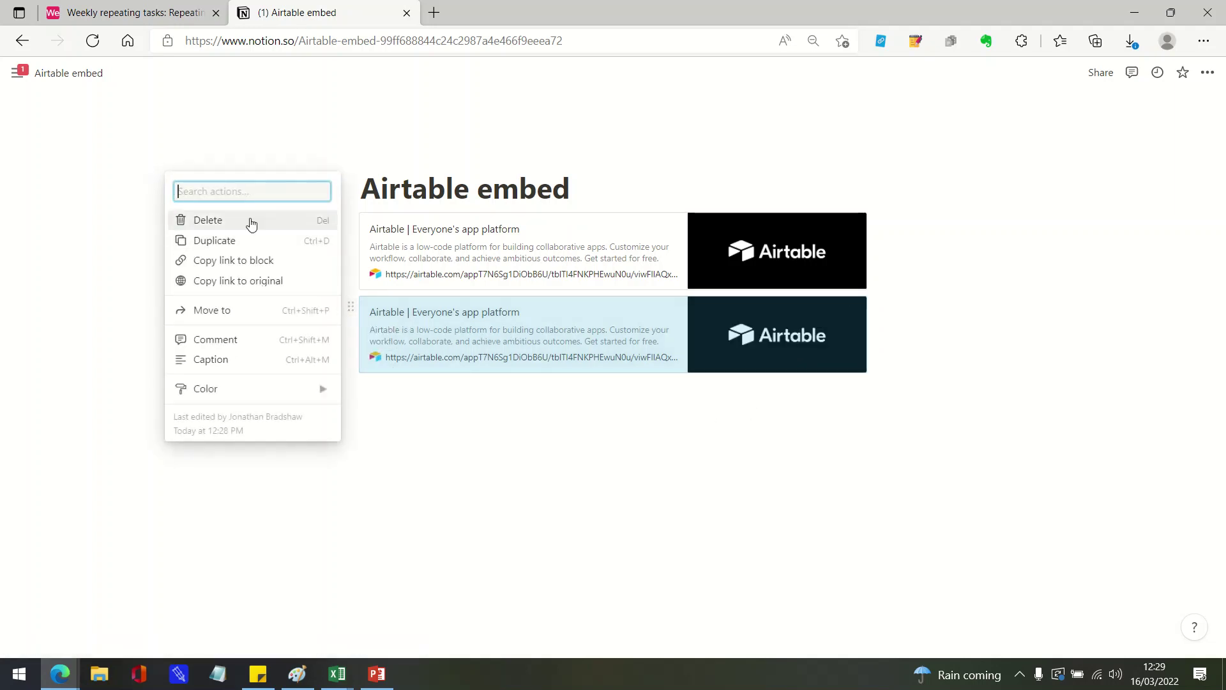
{"action": "left_click", "coordinate": [251, 222]}
{"action": "left_click", "coordinate": [134, 13]}
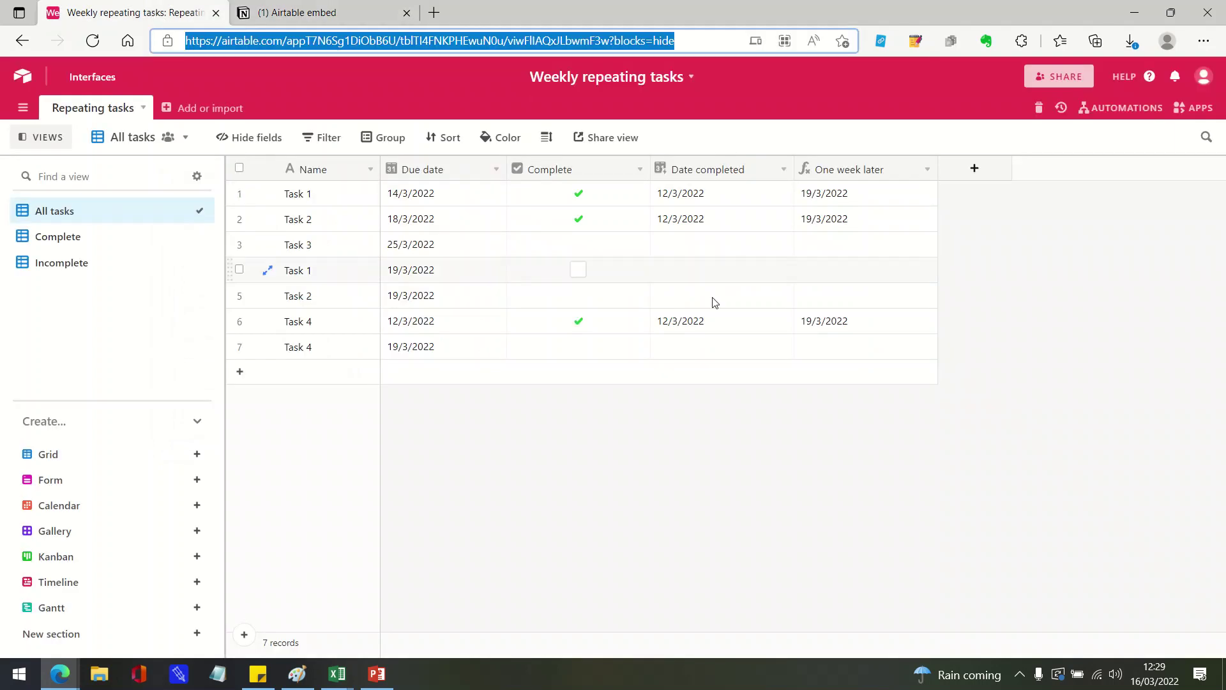
- Create a shareable grid view link for All tasks and open its embed code page
{"action": "left_click", "coordinate": [612, 138]}
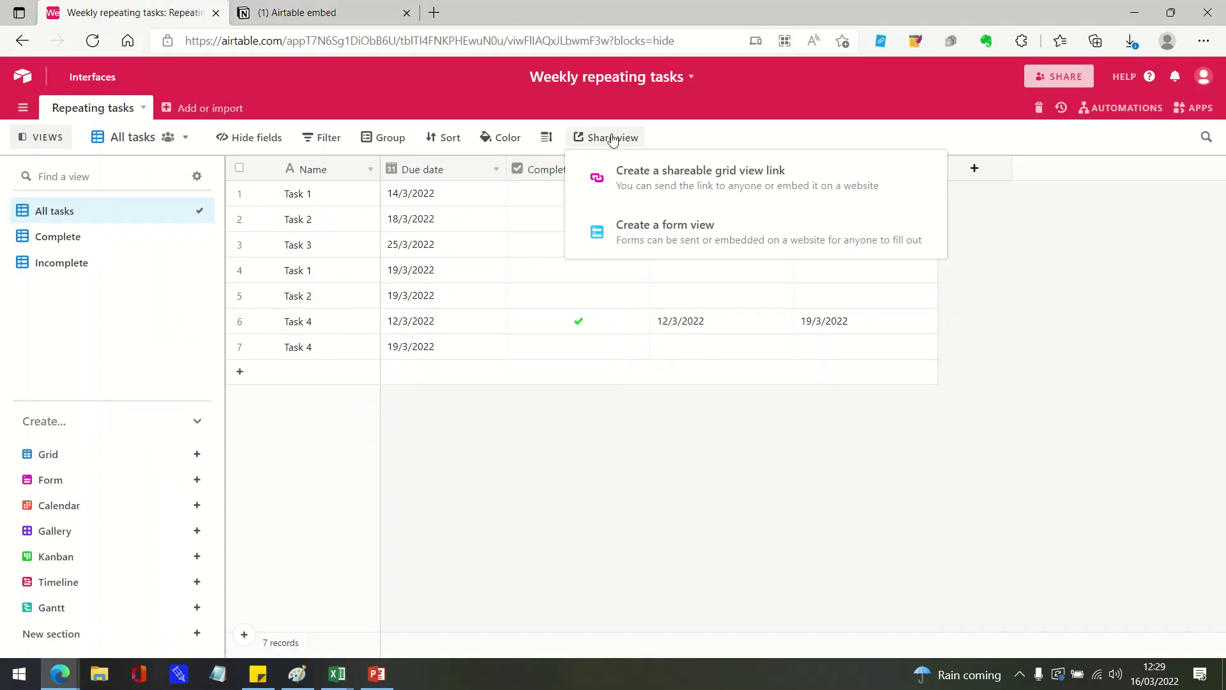
{"action": "left_click", "coordinate": [710, 185]}
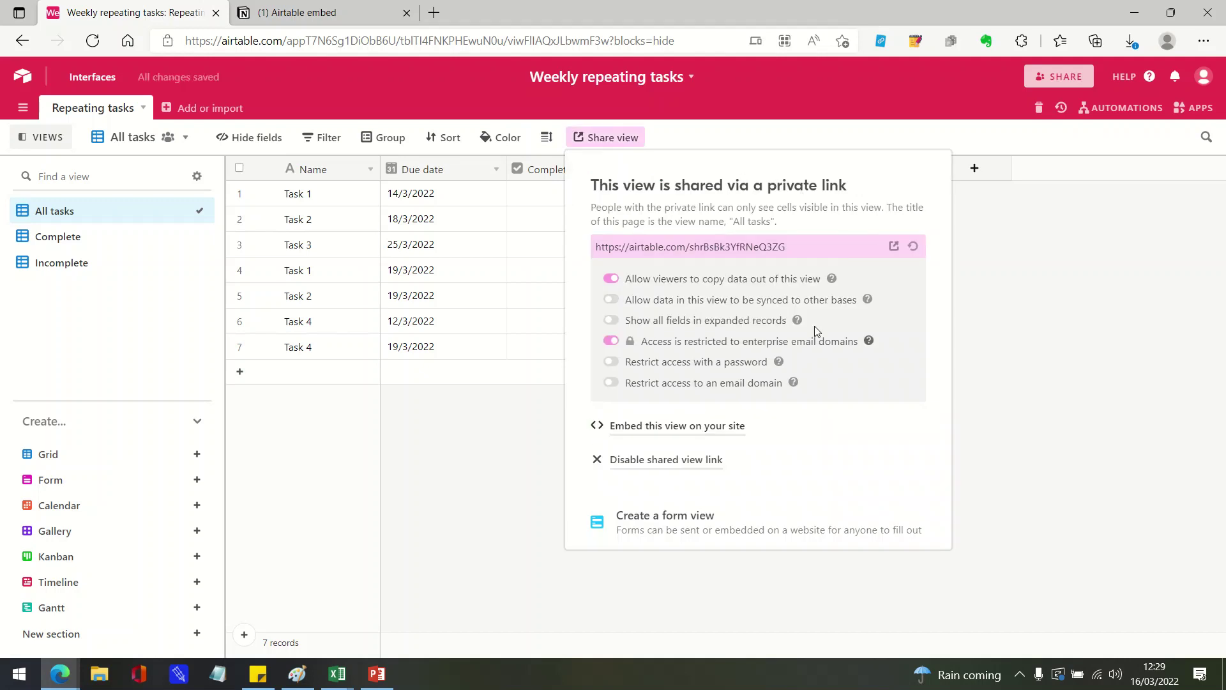
{"action": "left_click", "coordinate": [646, 433]}
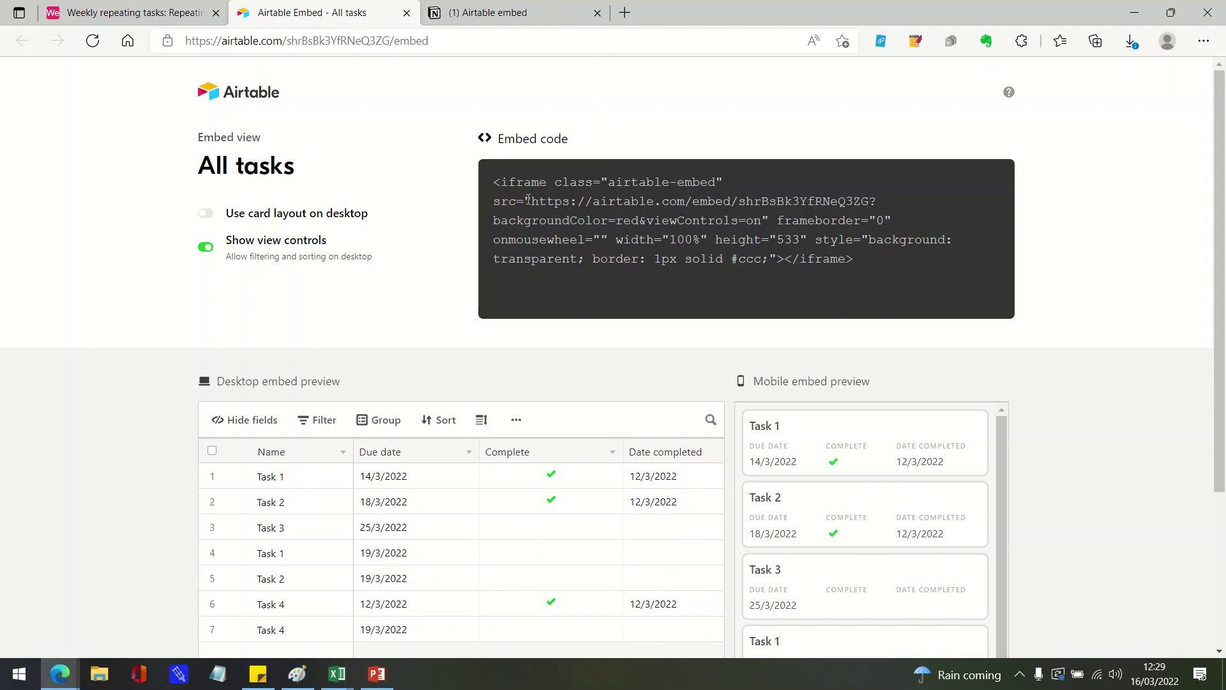
- Select and copy the embed URL from the iframe's src attribute
{"action": "left_click", "coordinate": [529, 199]}
{"action": "left_click", "coordinate": [539, 202]}
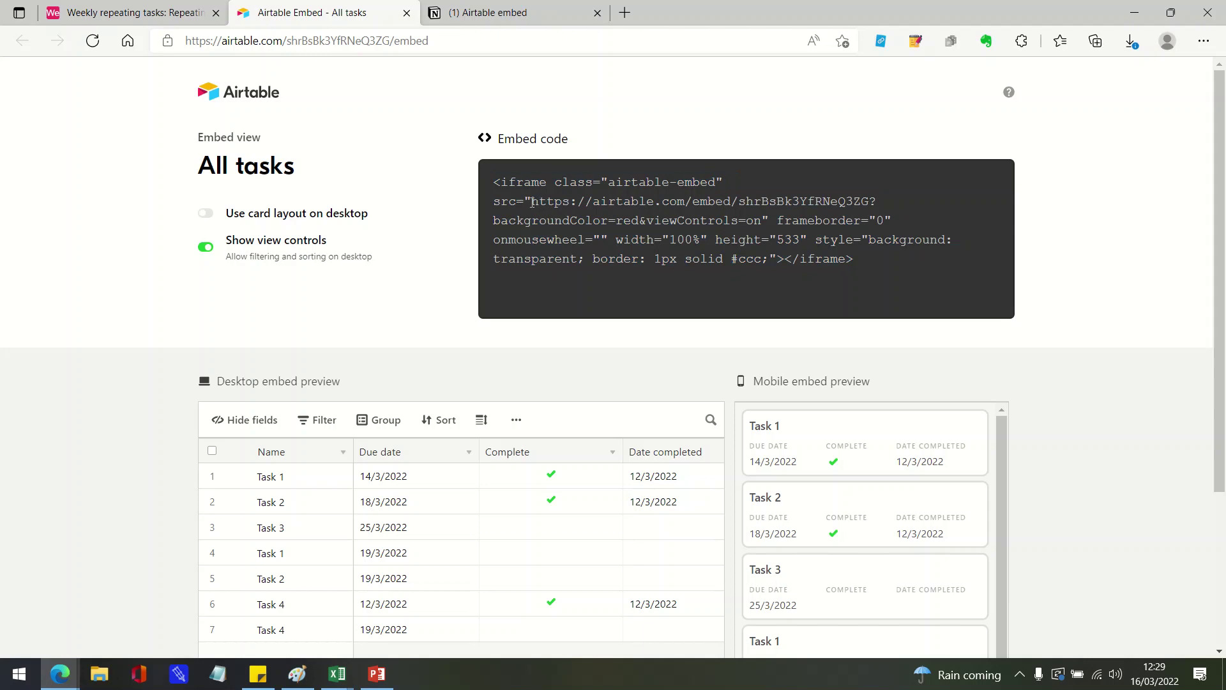
{"action": "left_click_drag", "start_coordinate": [532, 201], "coordinate": [762, 217]}
{"action": "key", "text": "ctrl+c"}
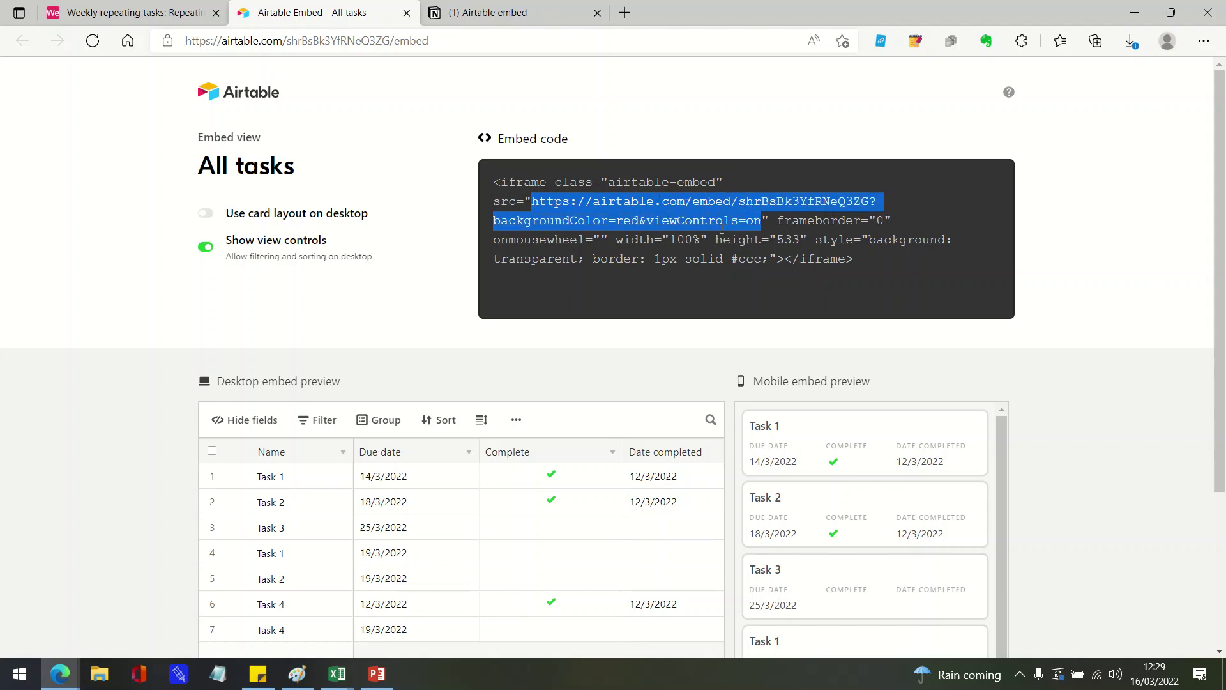
{"action": "key", "text": "ctrl+shift+Tab"}
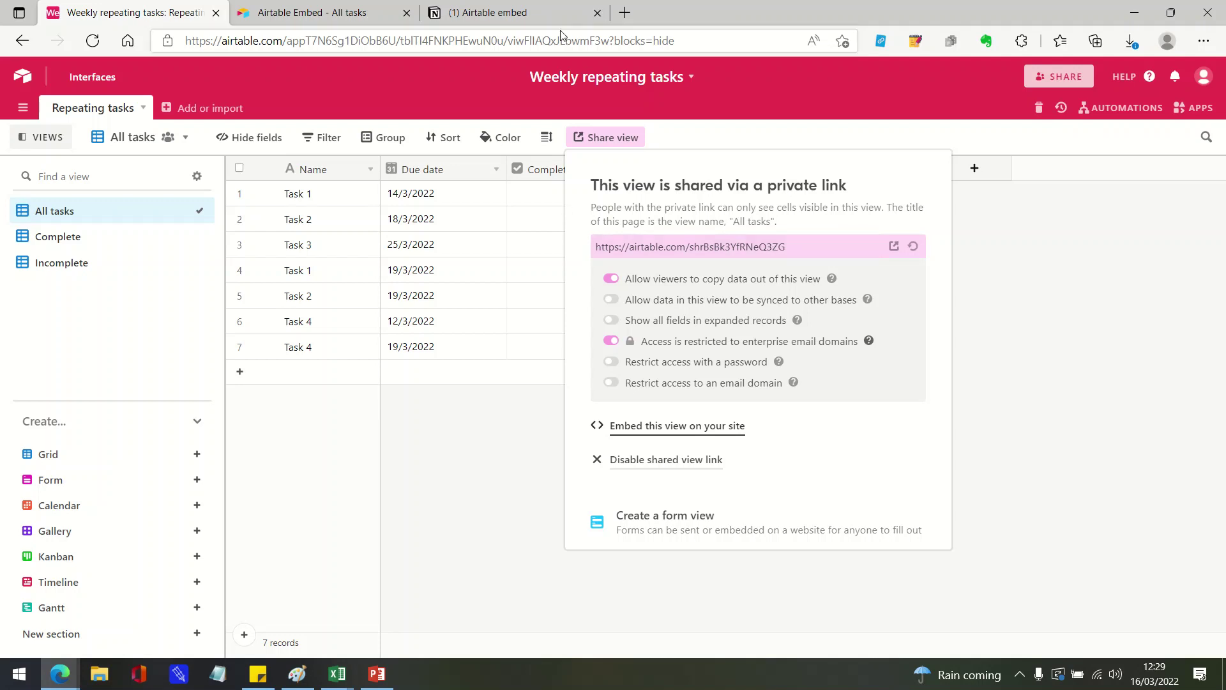
{"action": "key", "text": "ctrl+Tab"}
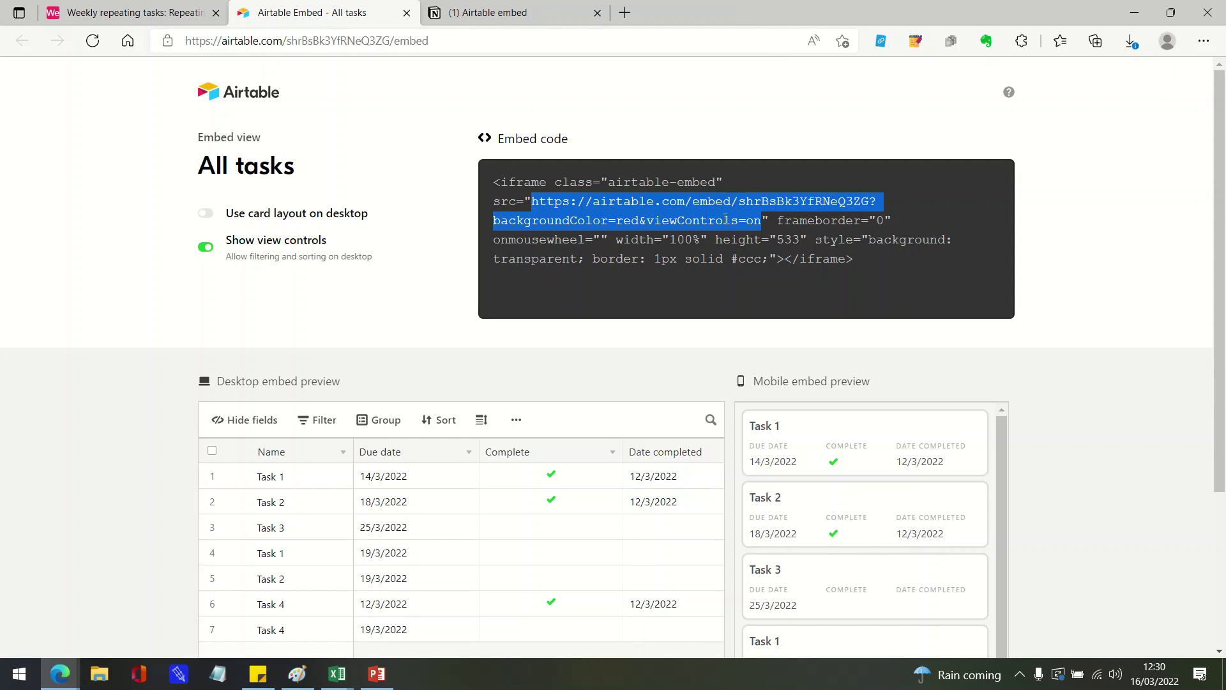
- Add a blank line under the bookmark, paste the embed URL and create an embed
{"action": "left_click", "coordinate": [457, 12]}
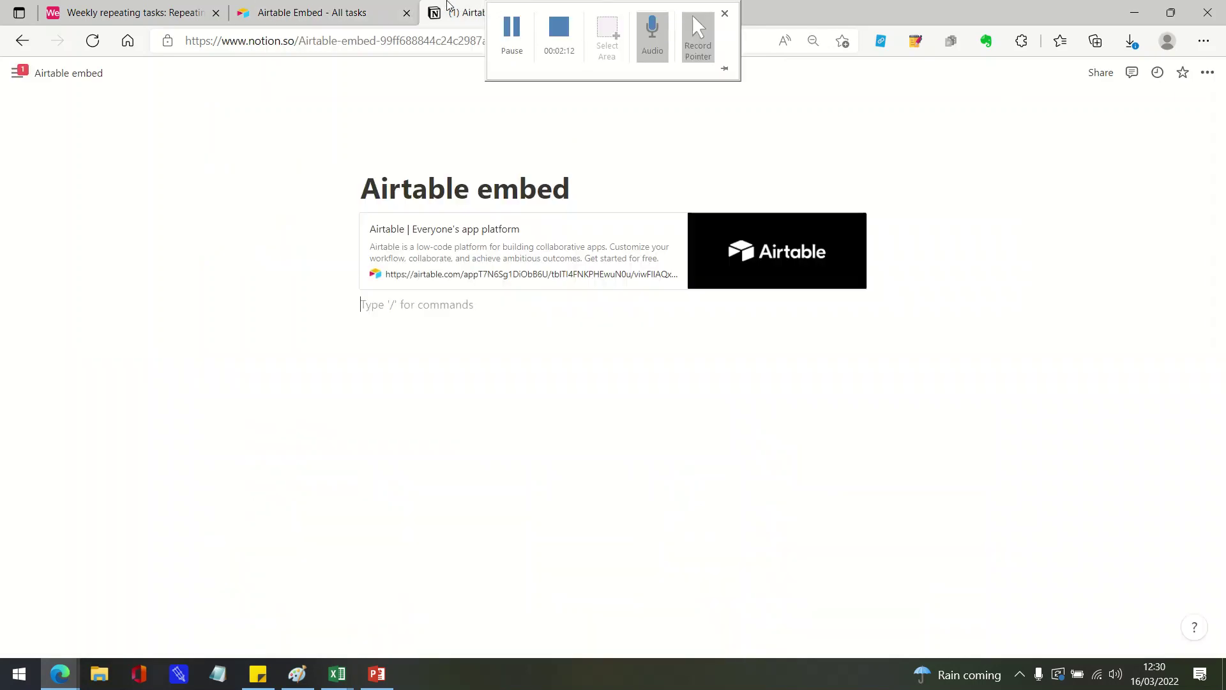
{"action": "key", "text": "Return"}
{"action": "key", "text": "Return"}
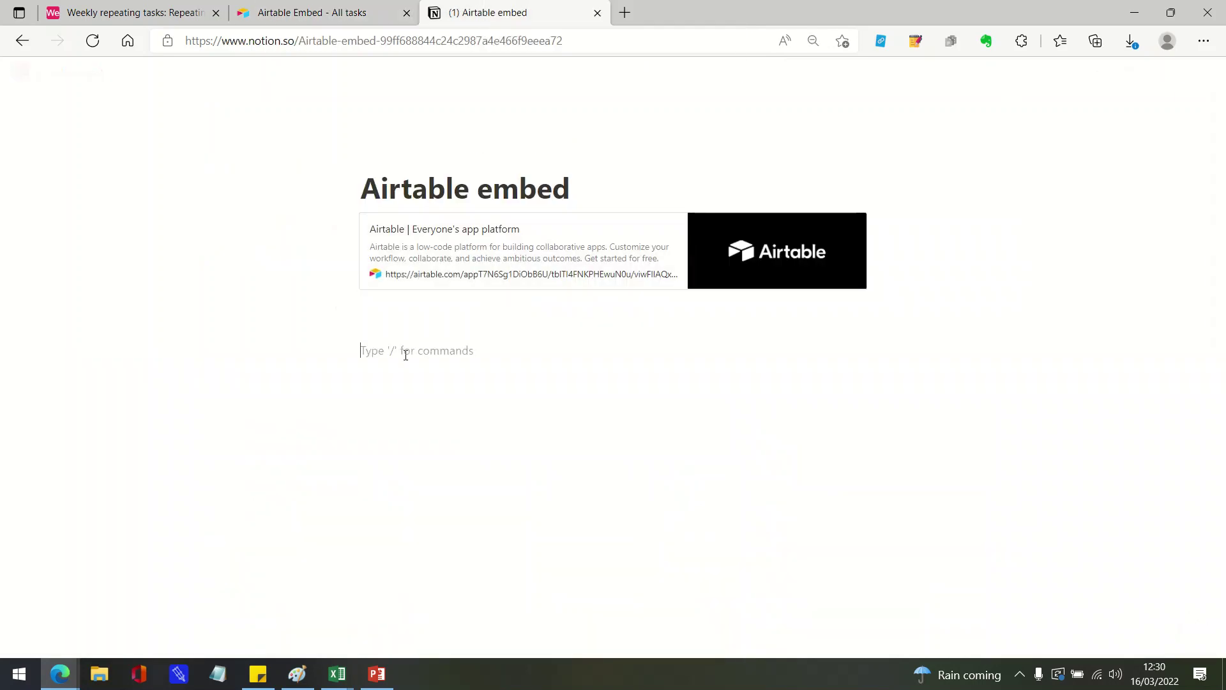
{"action": "key", "text": "ctrl+v"}
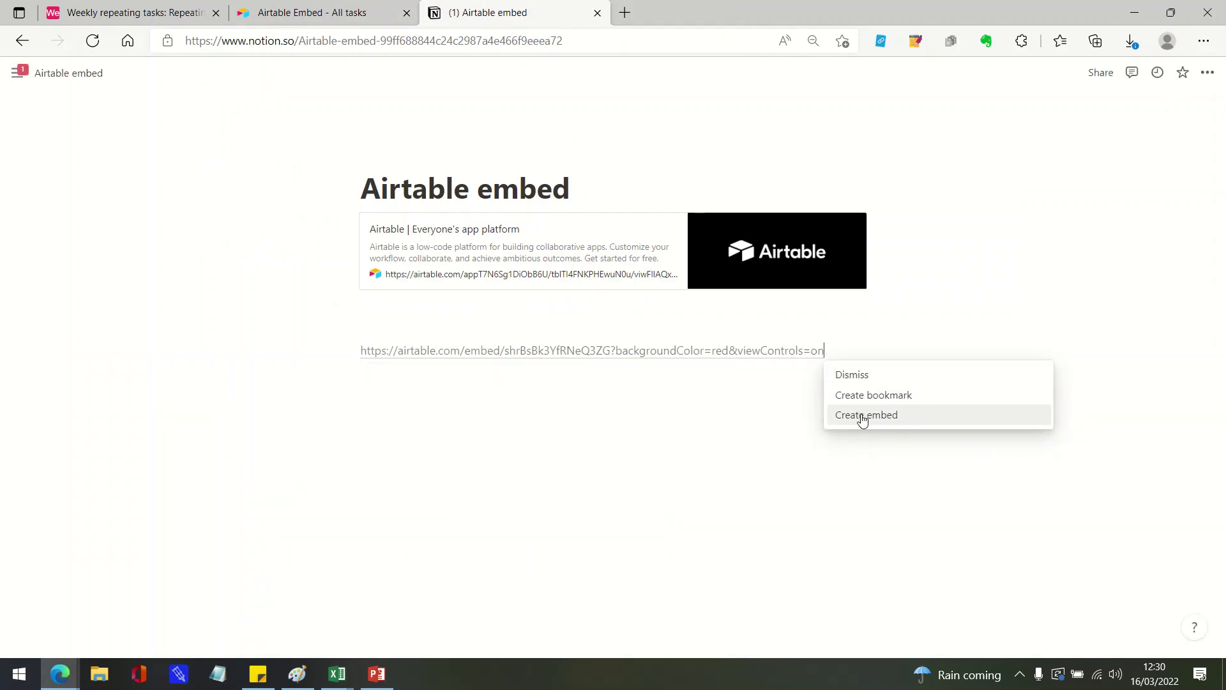
{"action": "left_click", "coordinate": [863, 417]}
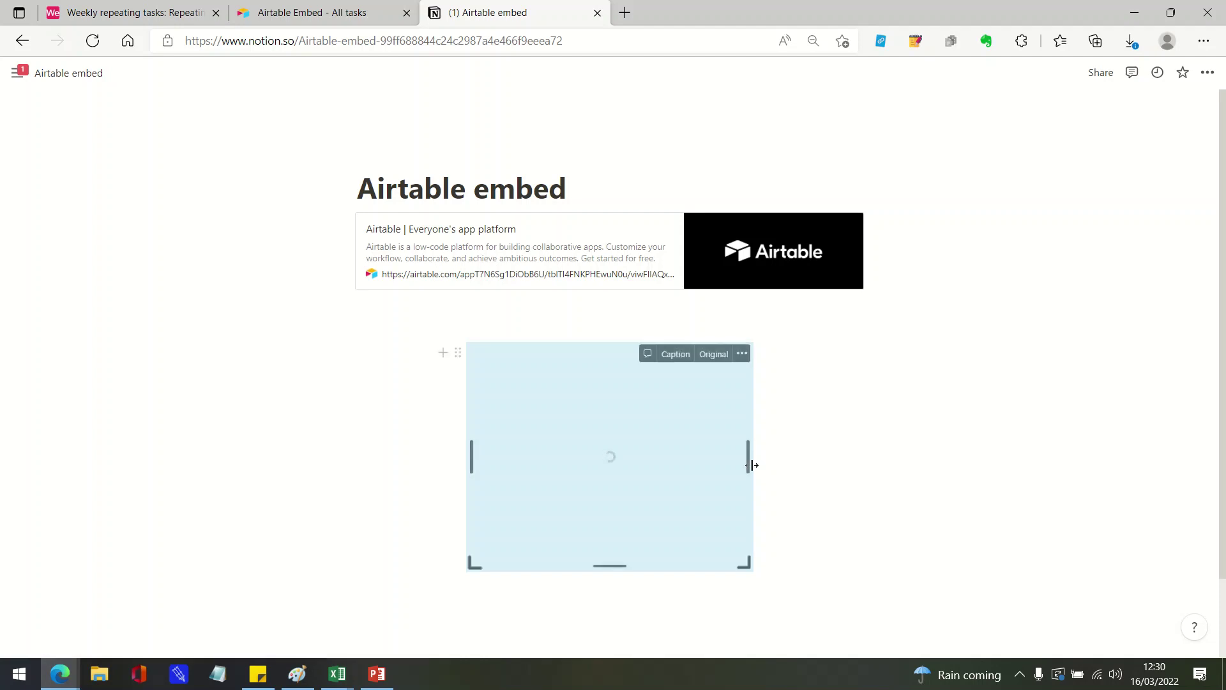
- Widen the embedded grid and add a filter condition on the Due date field
{"action": "left_click_drag", "start_coordinate": [795, 457], "coordinate": [987, 498]}
{"action": "left_click_drag", "start_coordinate": [613, 565], "coordinate": [608, 687]}
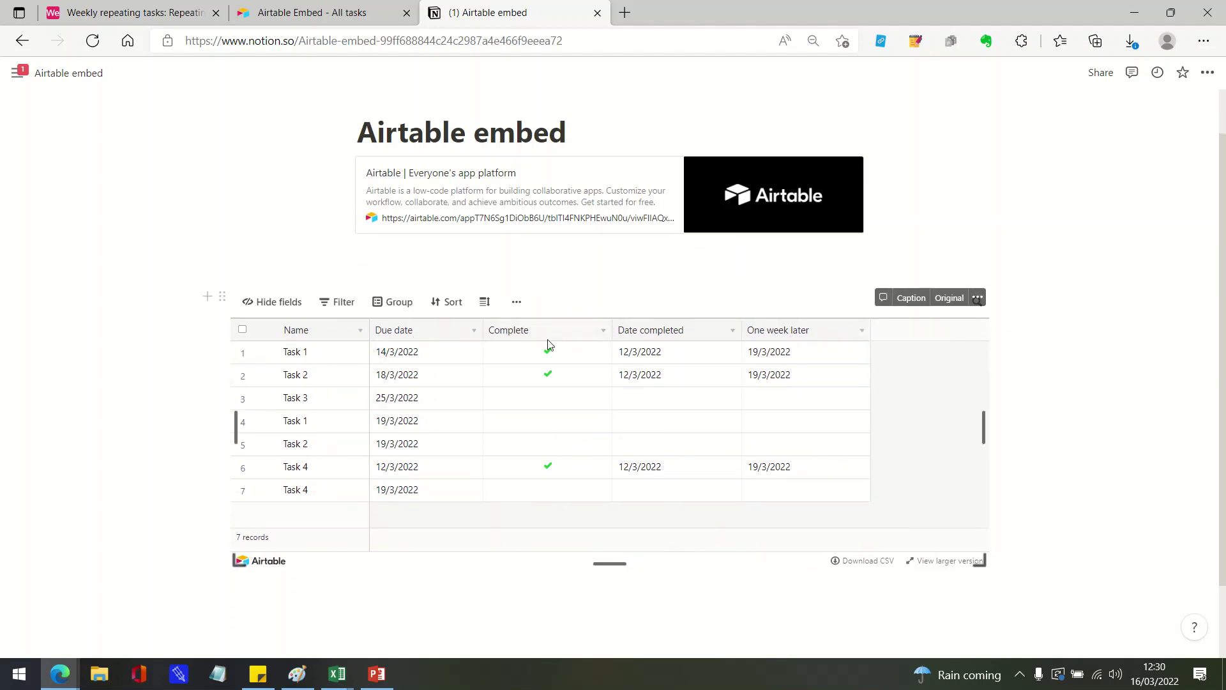
{"action": "left_click", "coordinate": [338, 304]}
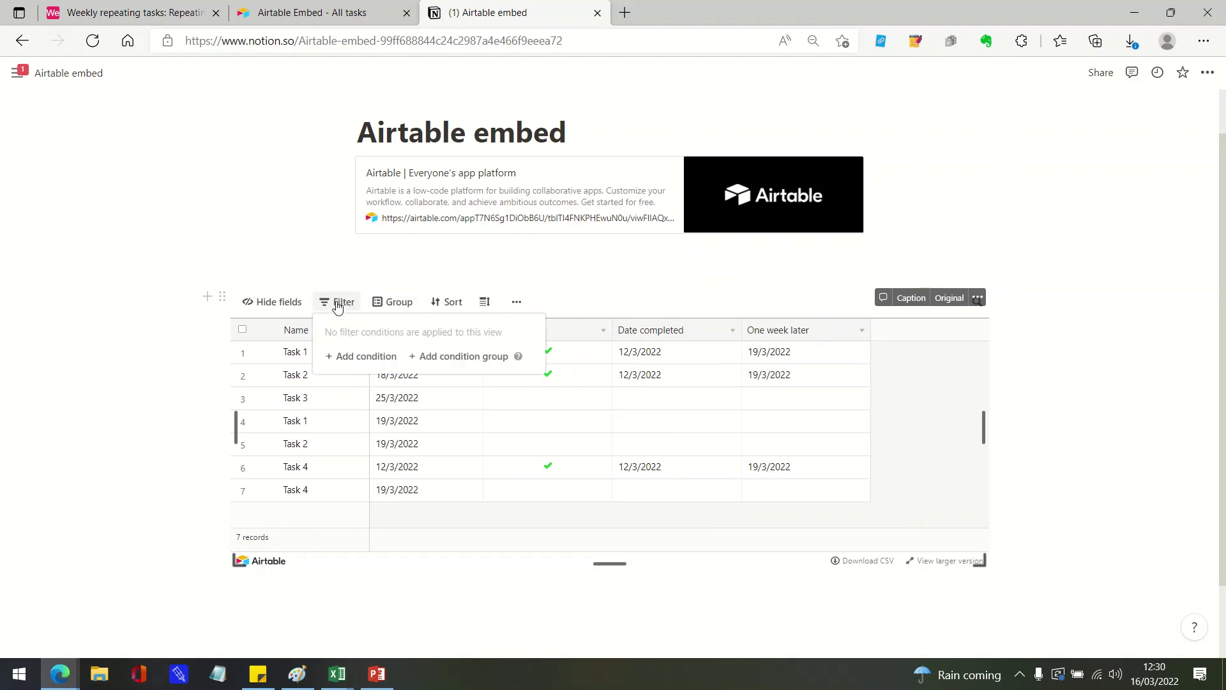
{"action": "left_click", "coordinate": [366, 353]}
{"action": "left_click", "coordinate": [405, 360]}
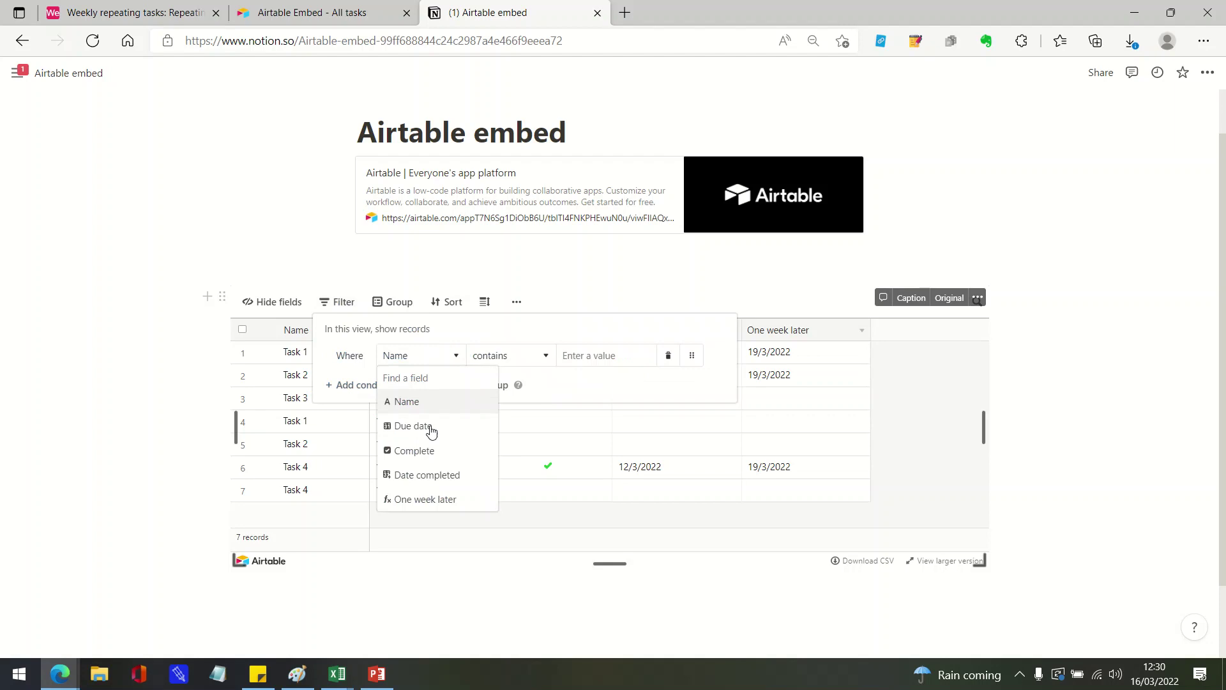
{"action": "left_click", "coordinate": [429, 427]}
- Set the condition to is before one week from now, then delete it
{"action": "left_click", "coordinate": [514, 370]}
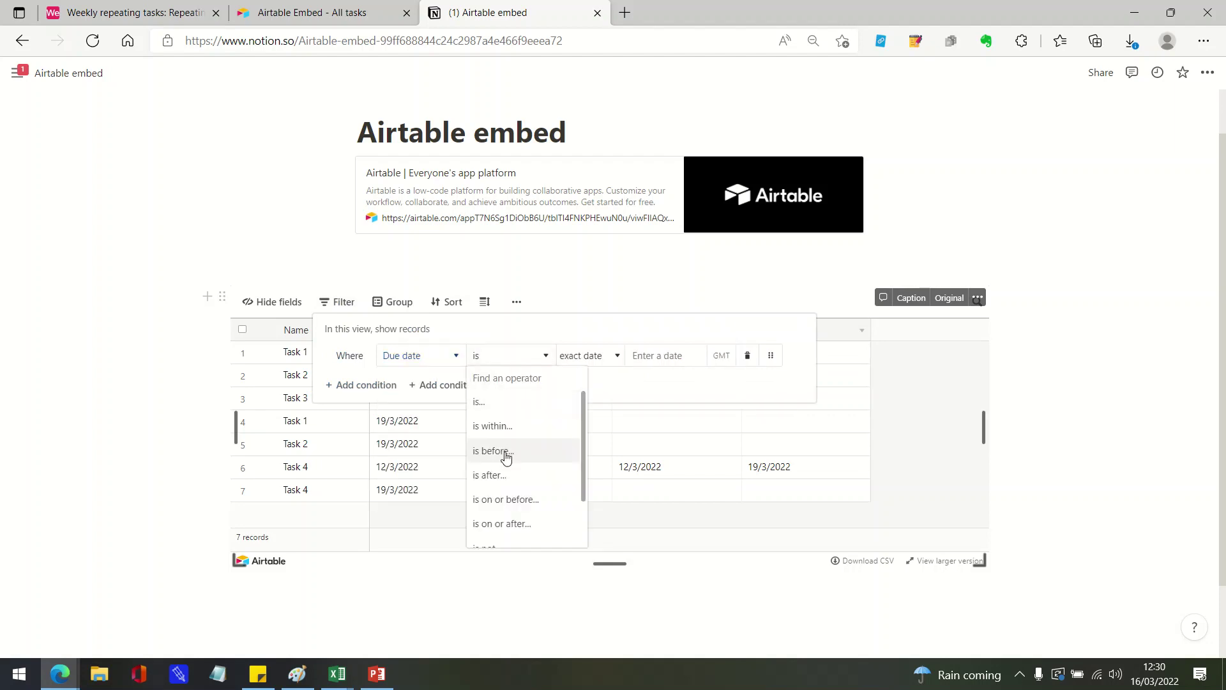
{"action": "left_click", "coordinate": [506, 451]}
{"action": "left_click", "coordinate": [615, 361]}
{"action": "scroll", "coordinate": [608, 424], "scroll_direction": "up", "scroll_amount": 1}
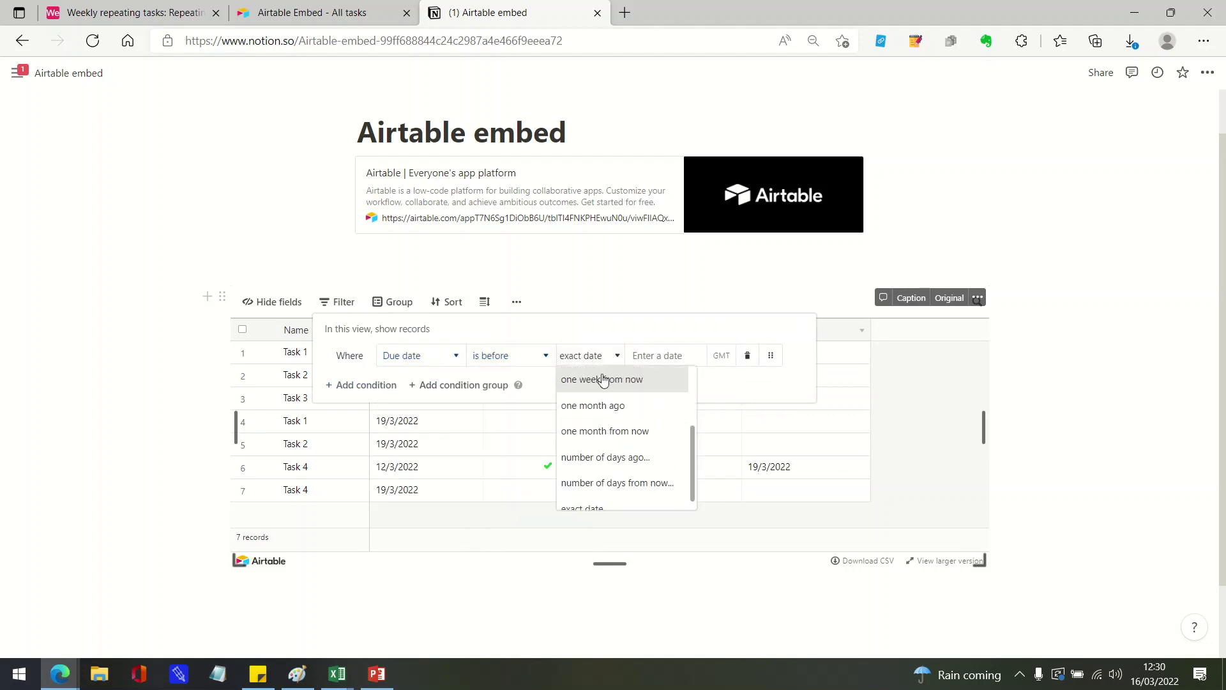
{"action": "left_click", "coordinate": [603, 378]}
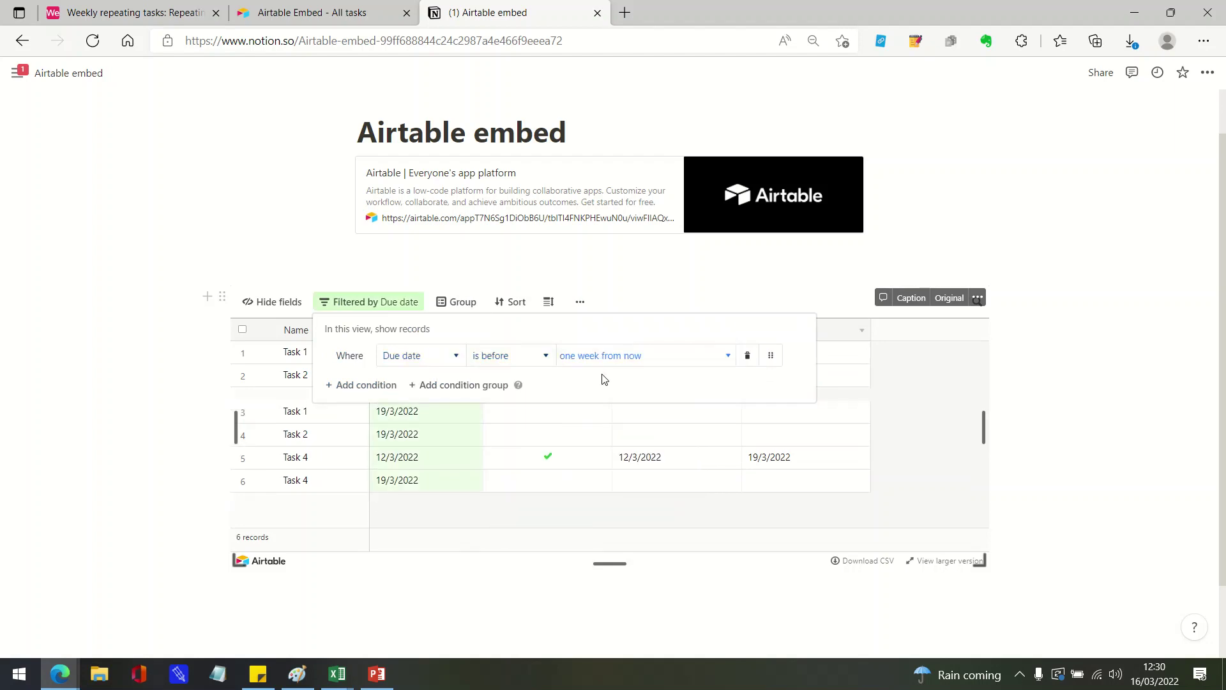
{"action": "left_click", "coordinate": [747, 355]}
- Group the embedded grid by Date completed, then remove the grouping
{"action": "left_click", "coordinate": [403, 303]}
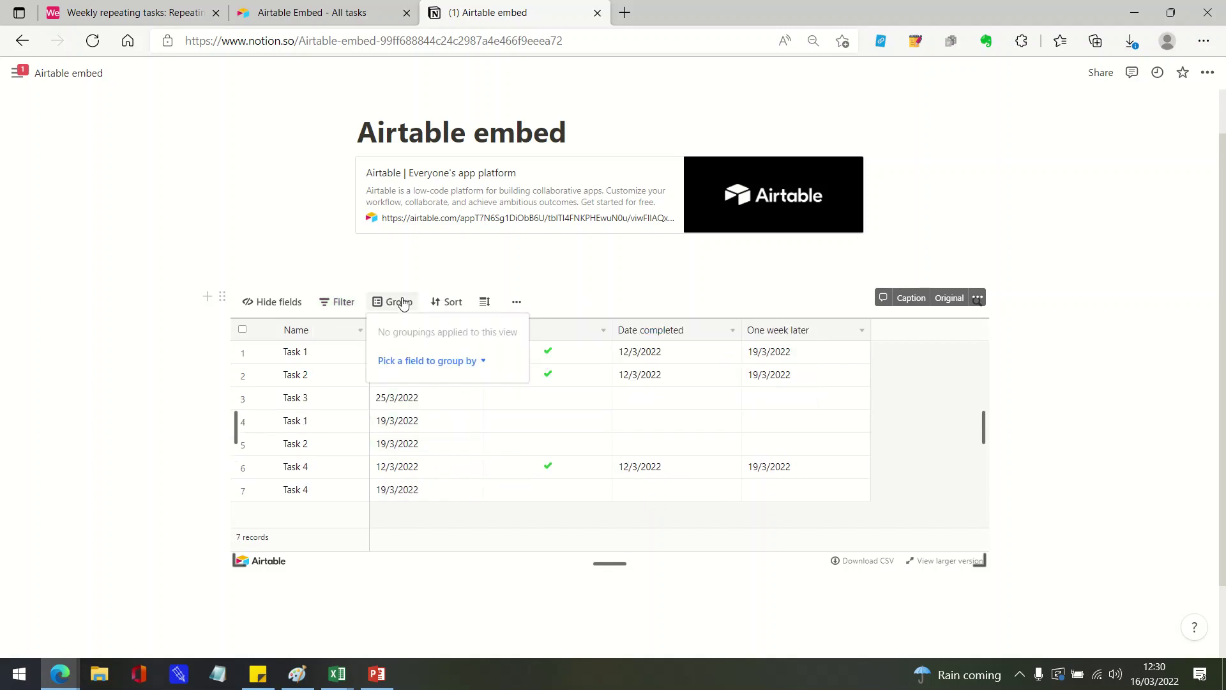
{"action": "left_click", "coordinate": [432, 362]}
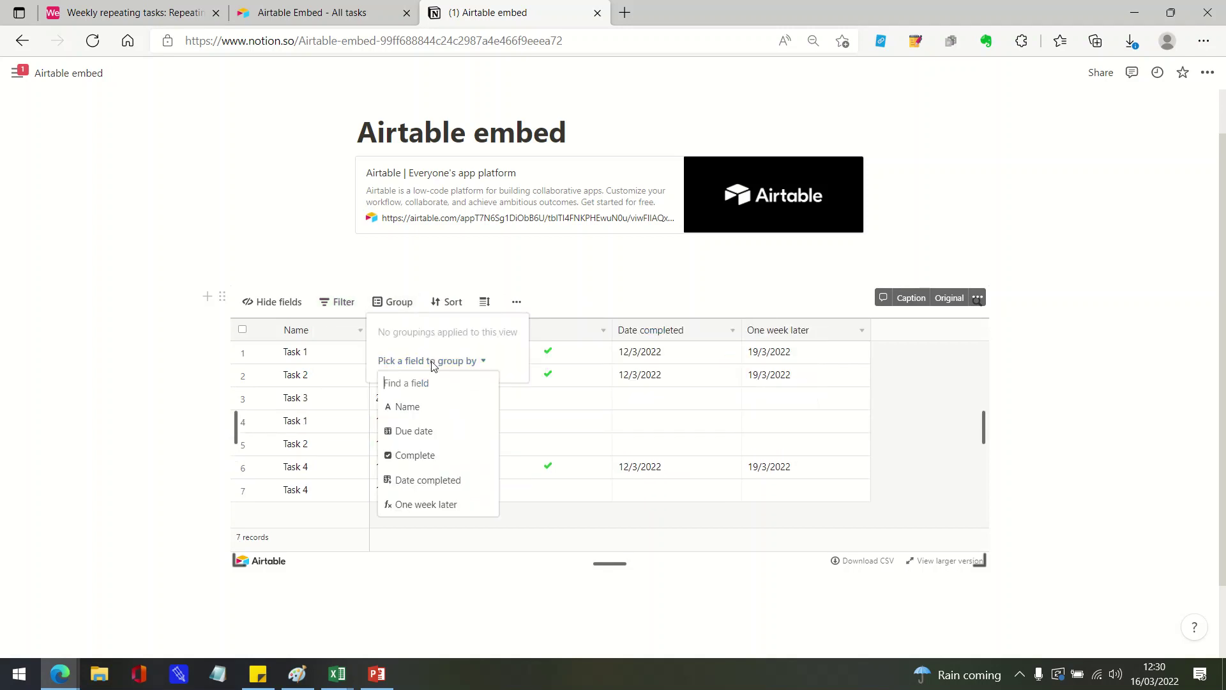
{"action": "left_click", "coordinate": [424, 479]}
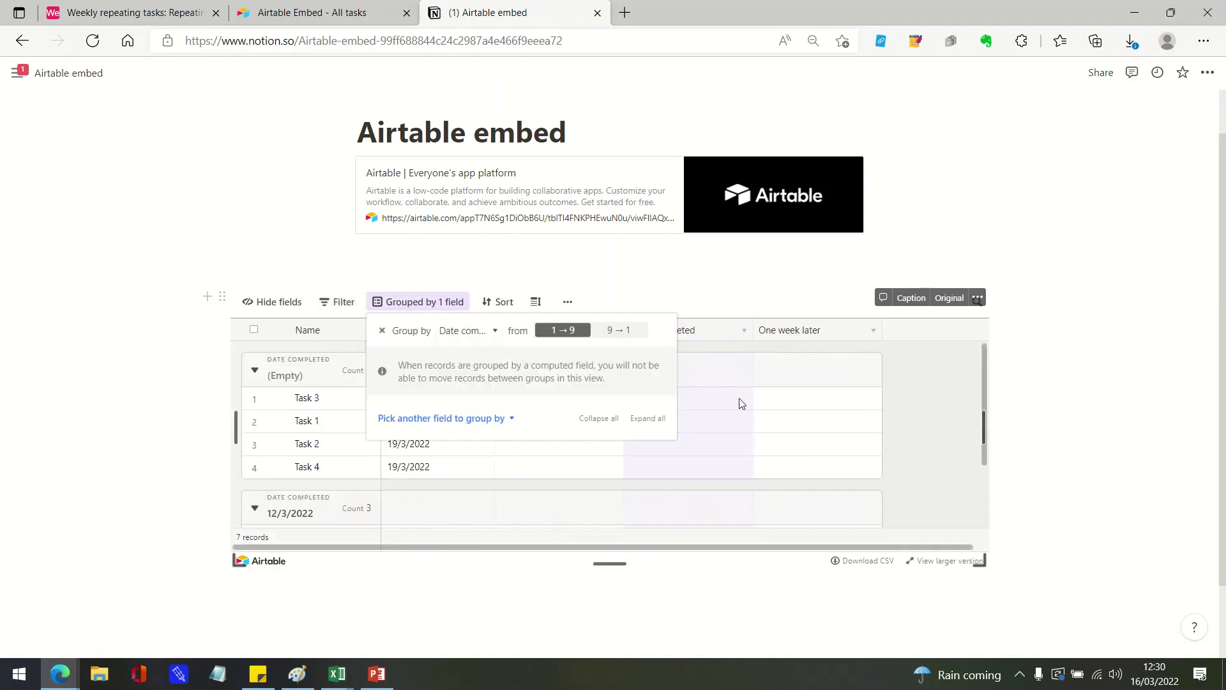
{"action": "left_click", "coordinate": [379, 327]}
- Sort the grid by Name, then remove the sort again
{"action": "left_click", "coordinate": [449, 302]}
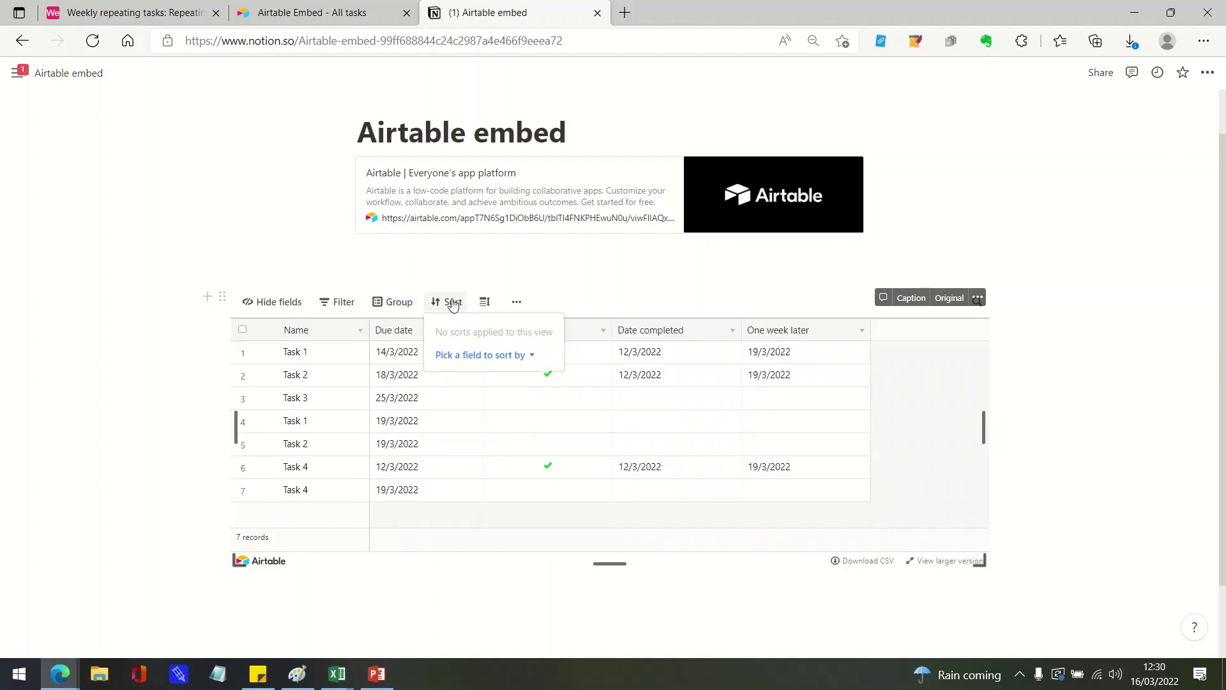
{"action": "left_click", "coordinate": [484, 354]}
{"action": "left_click", "coordinate": [474, 400]}
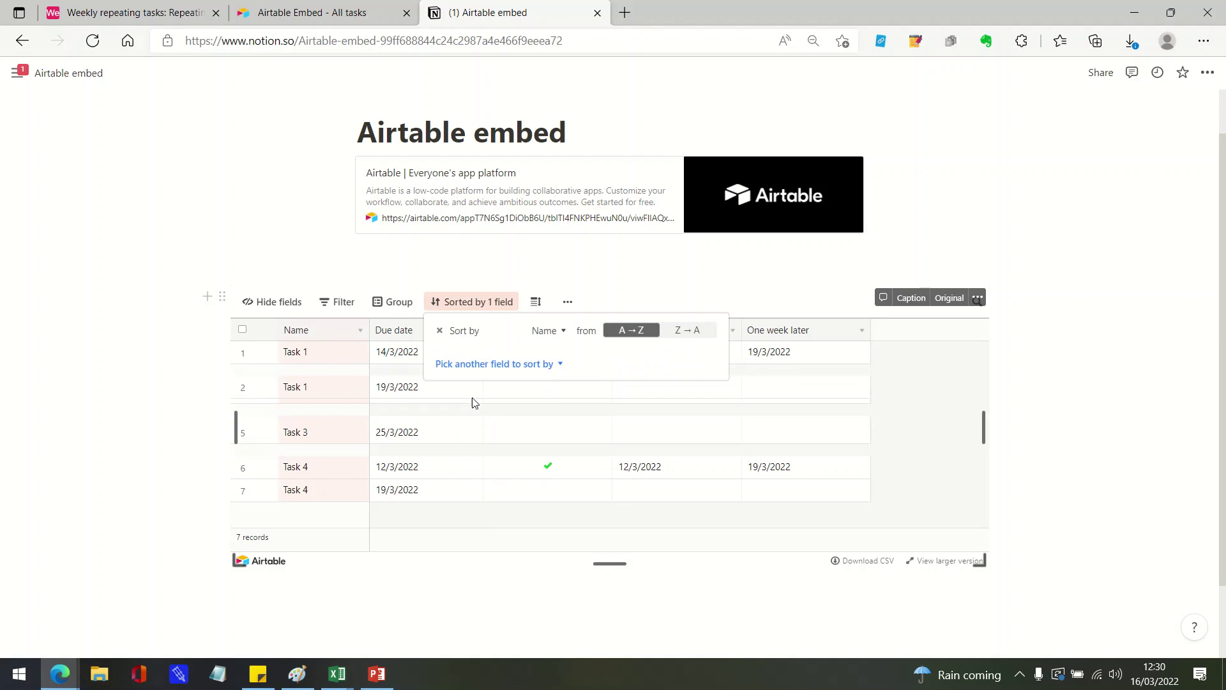
{"action": "left_click", "coordinate": [328, 416]}
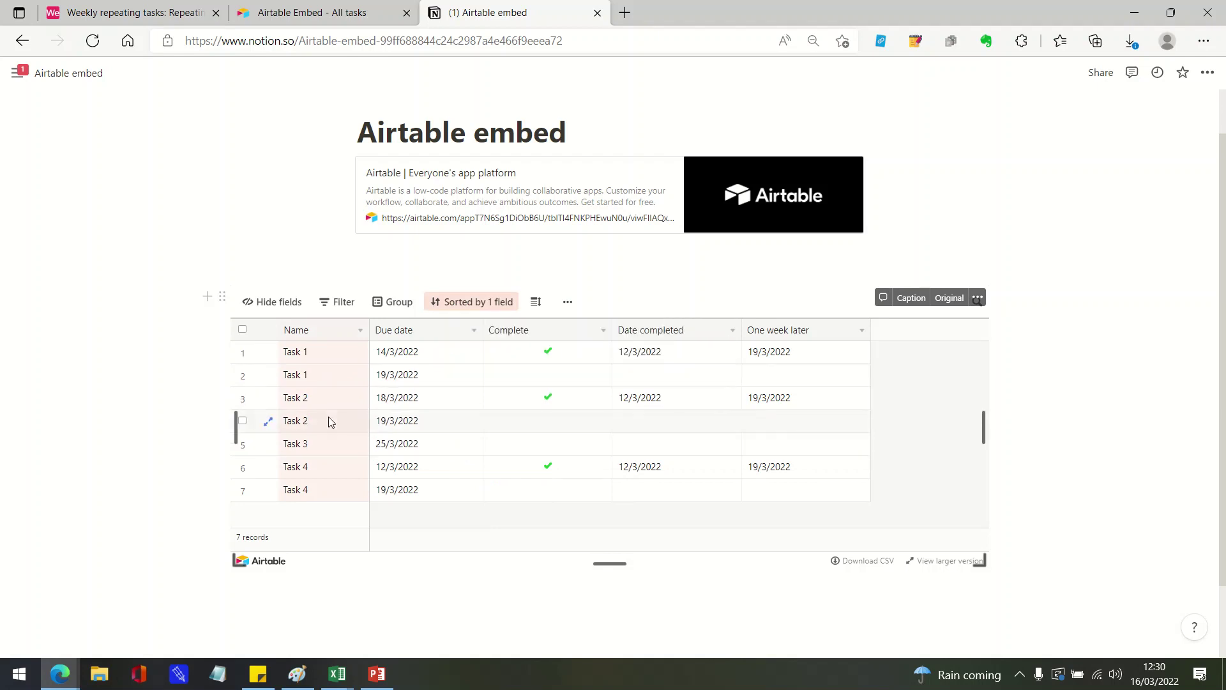
{"action": "left_click", "coordinate": [497, 309]}
{"action": "left_click", "coordinate": [439, 330]}
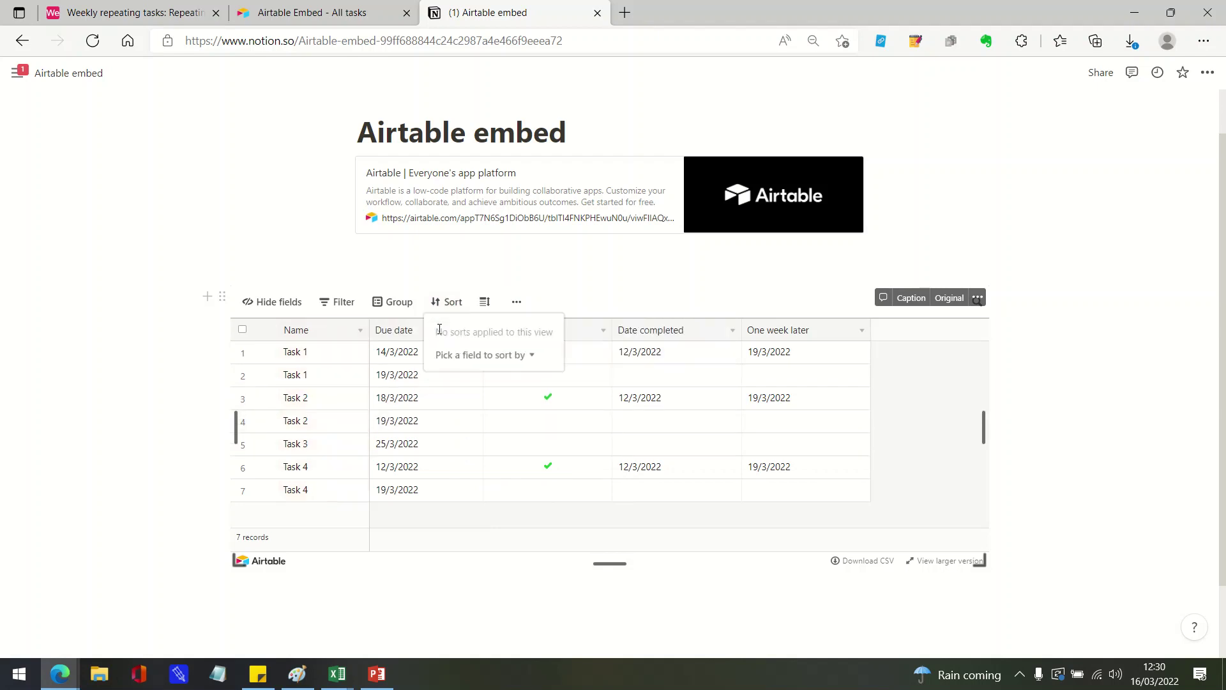
{"action": "left_click", "coordinate": [562, 433]}
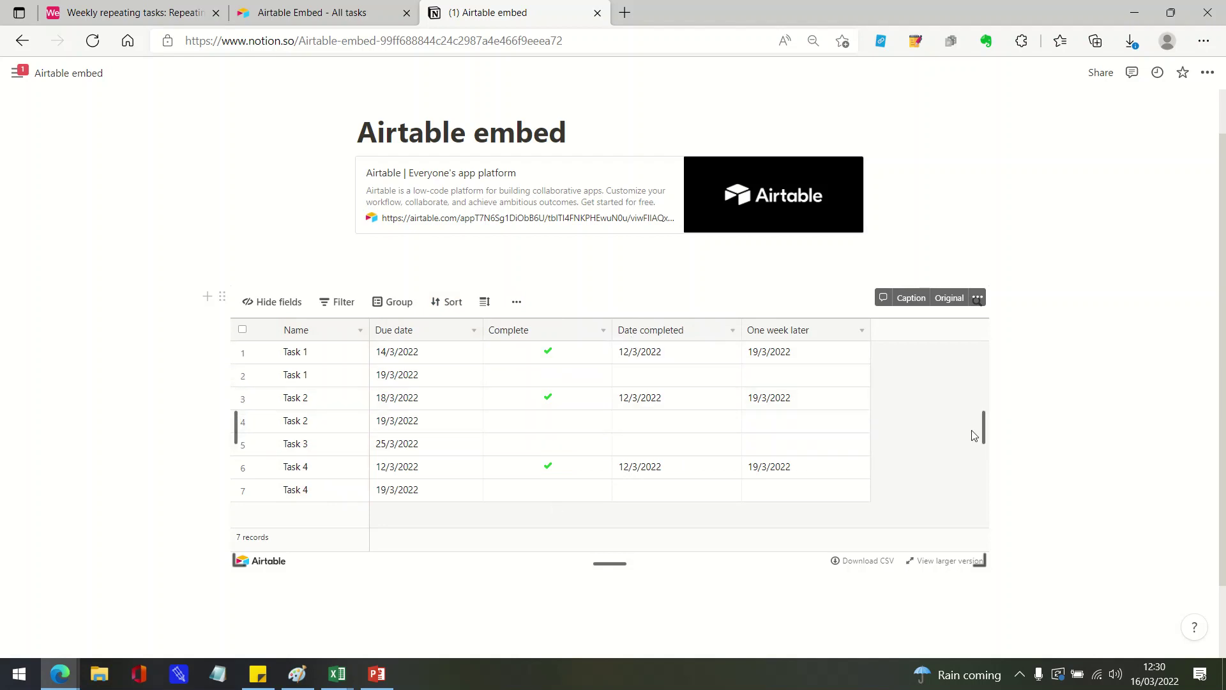
- Narrow the embed slightly and hide its Date completed column
{"action": "left_click_drag", "start_coordinate": [983, 429], "coordinate": [950, 425]}
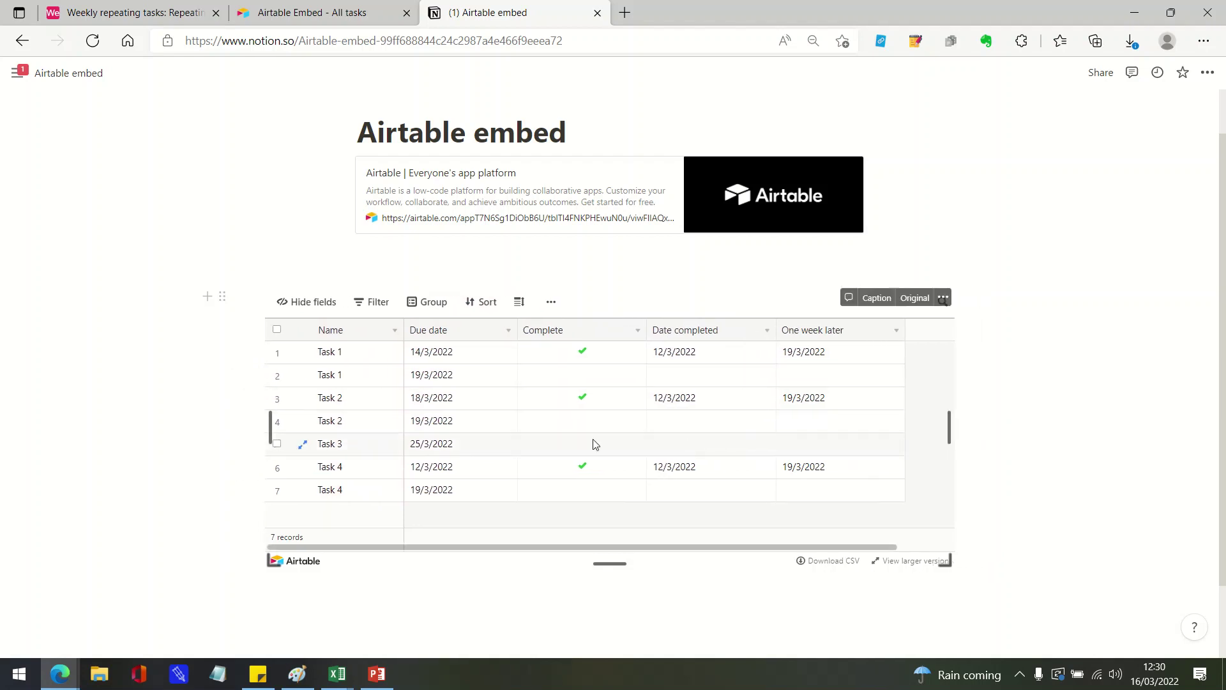
{"action": "left_click", "coordinate": [763, 331]}
{"action": "left_click", "coordinate": [698, 449]}
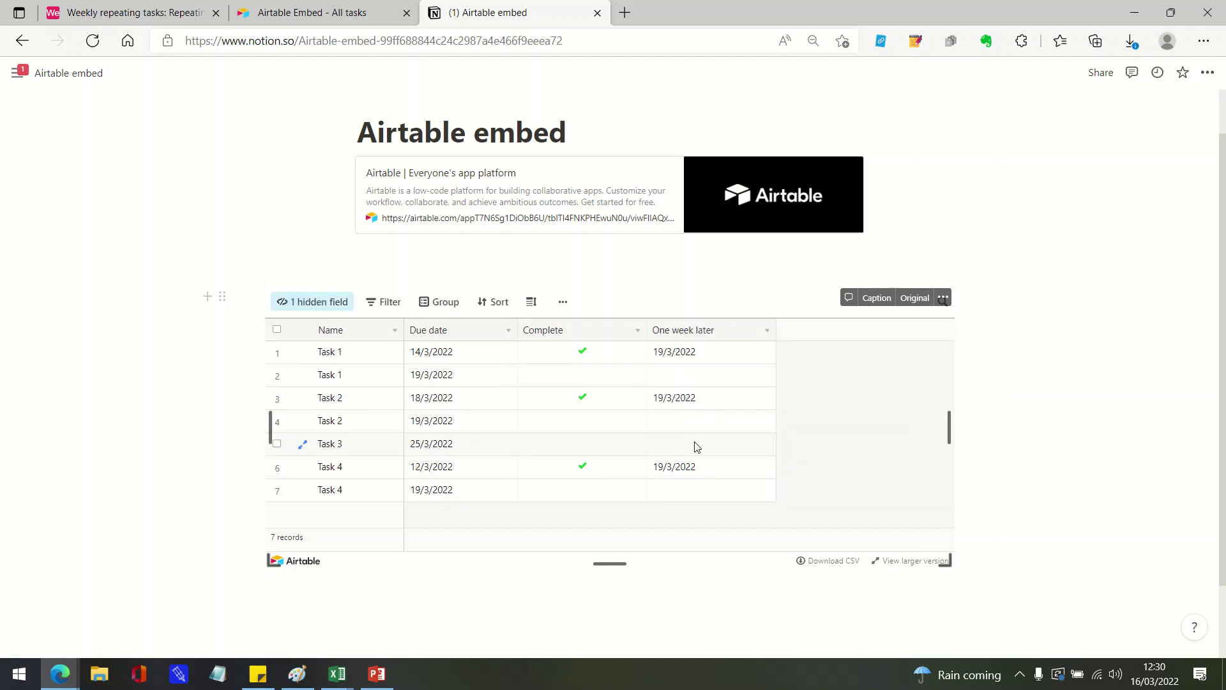
- Hide the One week later column, then close the view sharing options in Airtable
{"action": "left_click", "coordinate": [767, 330]}
{"action": "left_click", "coordinate": [706, 450]}
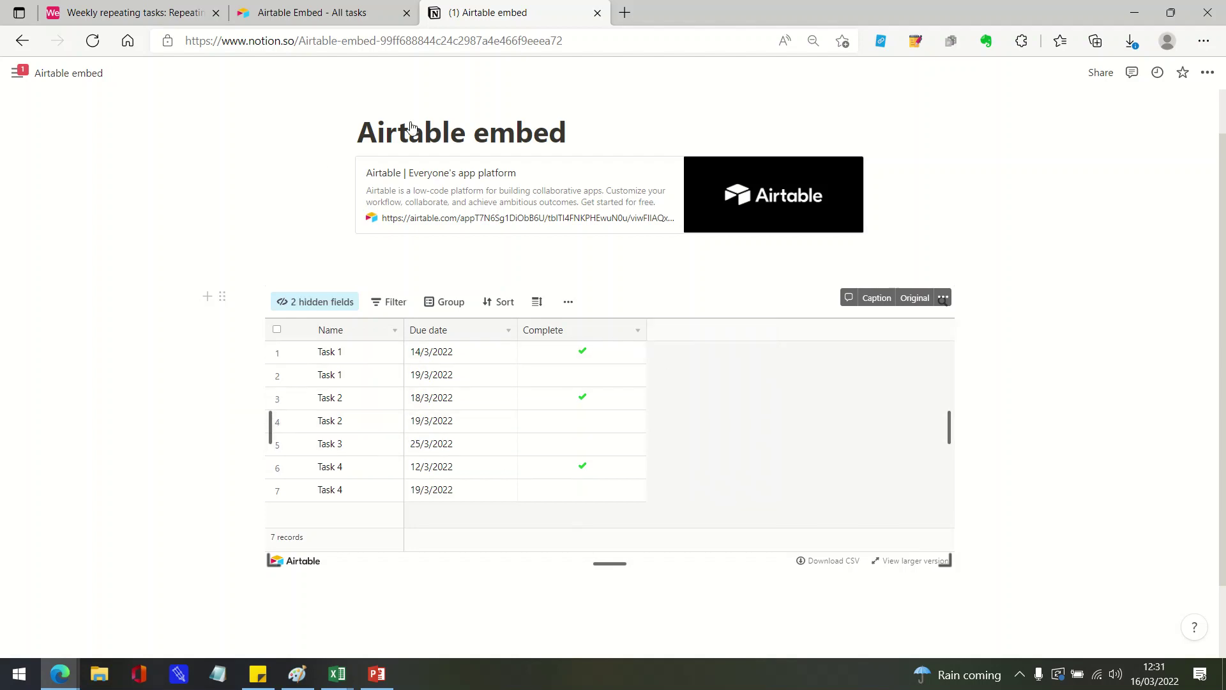
{"action": "left_click", "coordinate": [148, 6]}
{"action": "left_click", "coordinate": [504, 299]}
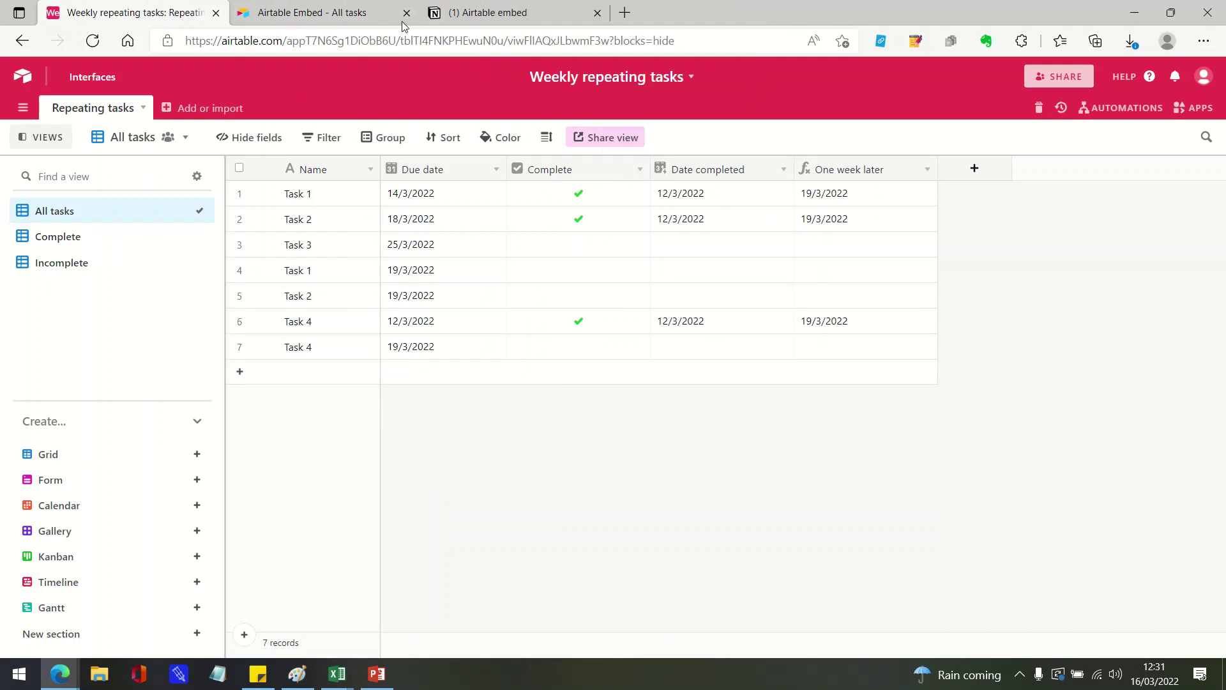
- In the embedded grid, show all fields, then hide Due date, Complete, Date completed and One week later
{"action": "left_click", "coordinate": [485, 13]}
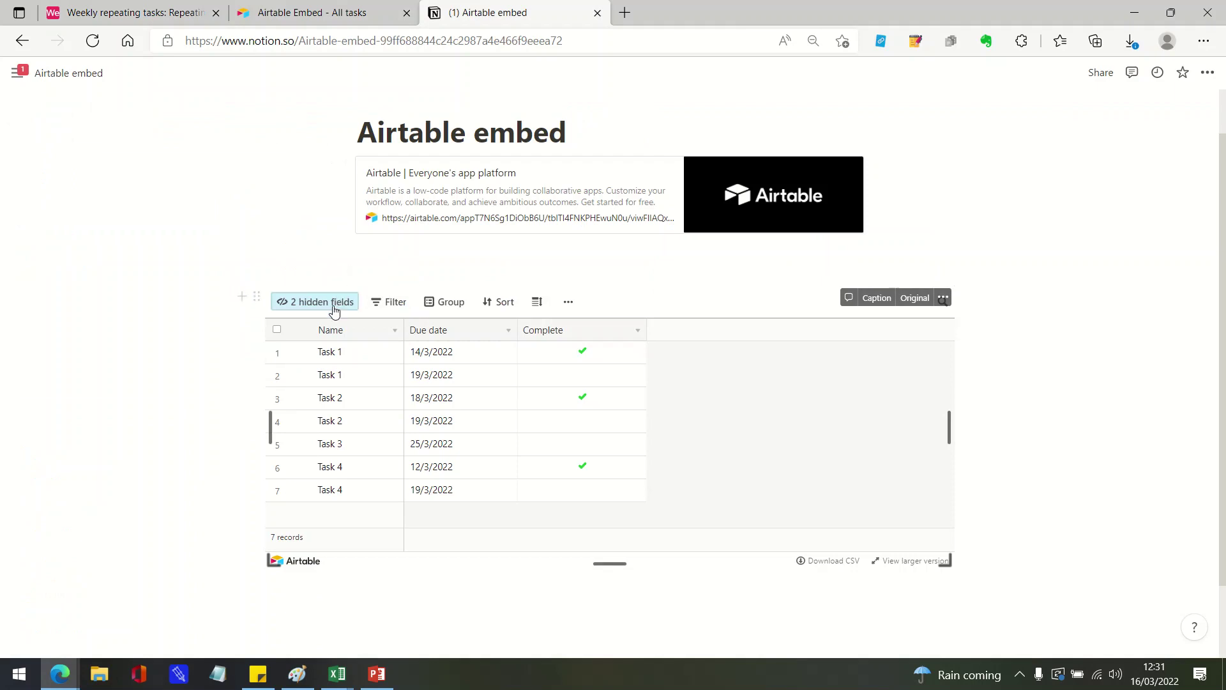
{"action": "left_click", "coordinate": [332, 302]}
{"action": "left_click", "coordinate": [440, 432]}
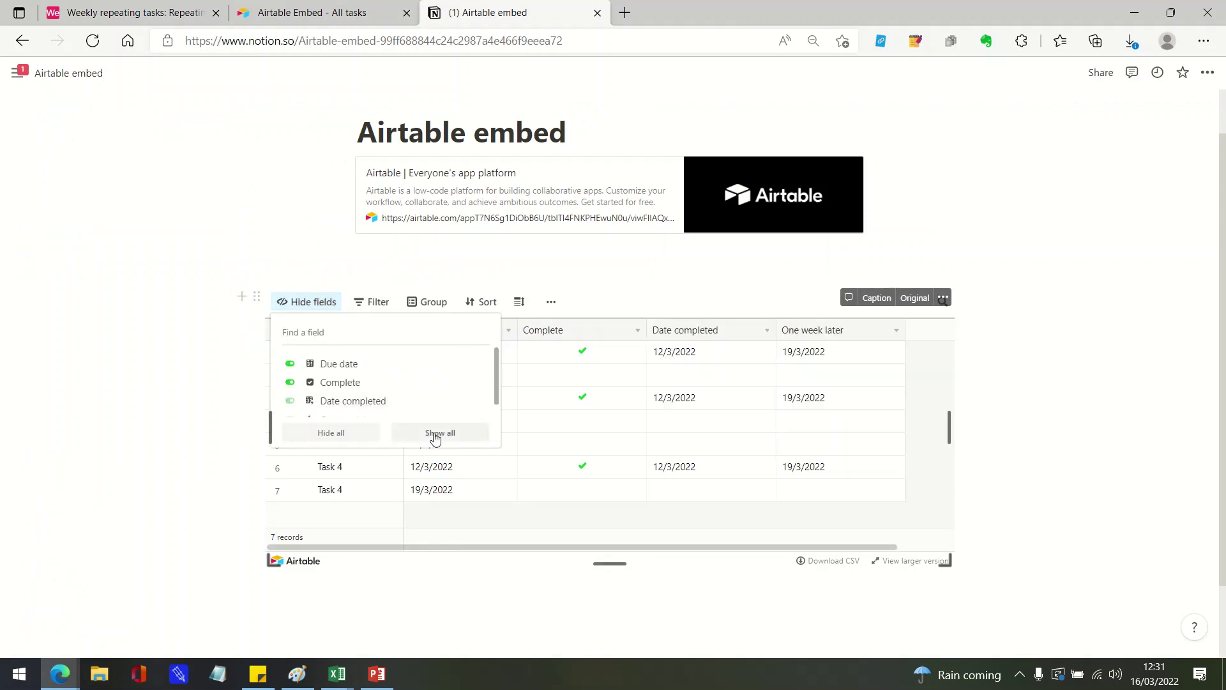
{"action": "left_click", "coordinate": [331, 401]}
{"action": "left_click", "coordinate": [327, 383]}
{"action": "left_click", "coordinate": [326, 364]}
{"action": "scroll", "coordinate": [350, 392], "scroll_direction": "down", "scroll_amount": 1}
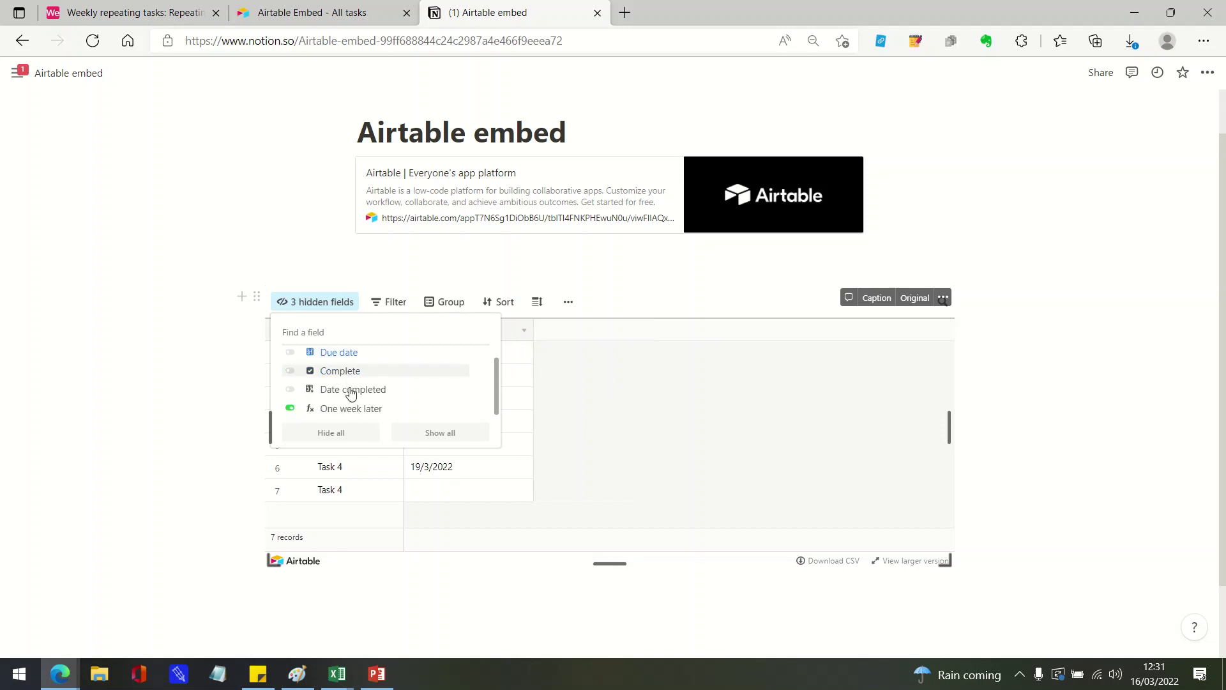
{"action": "left_click", "coordinate": [309, 408]}
{"action": "left_click", "coordinate": [460, 449]}
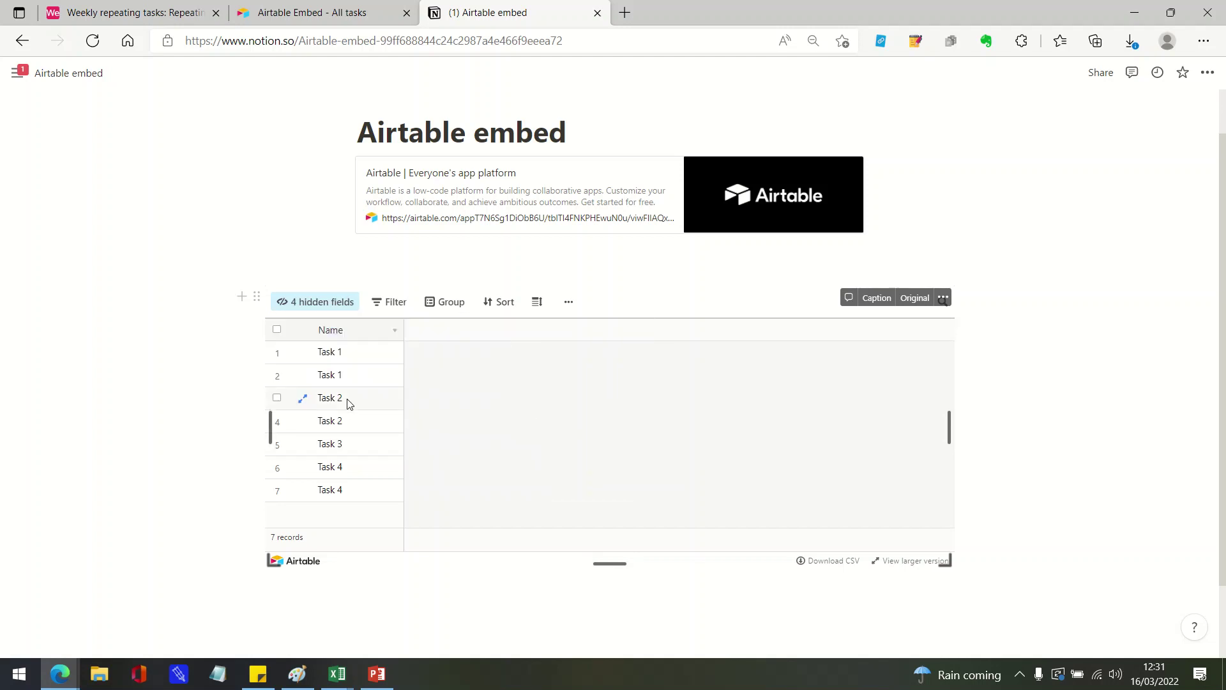
- After checking the Airtable base, show all hidden fields in the embedded grid again
{"action": "key", "text": "ctrl+1"}
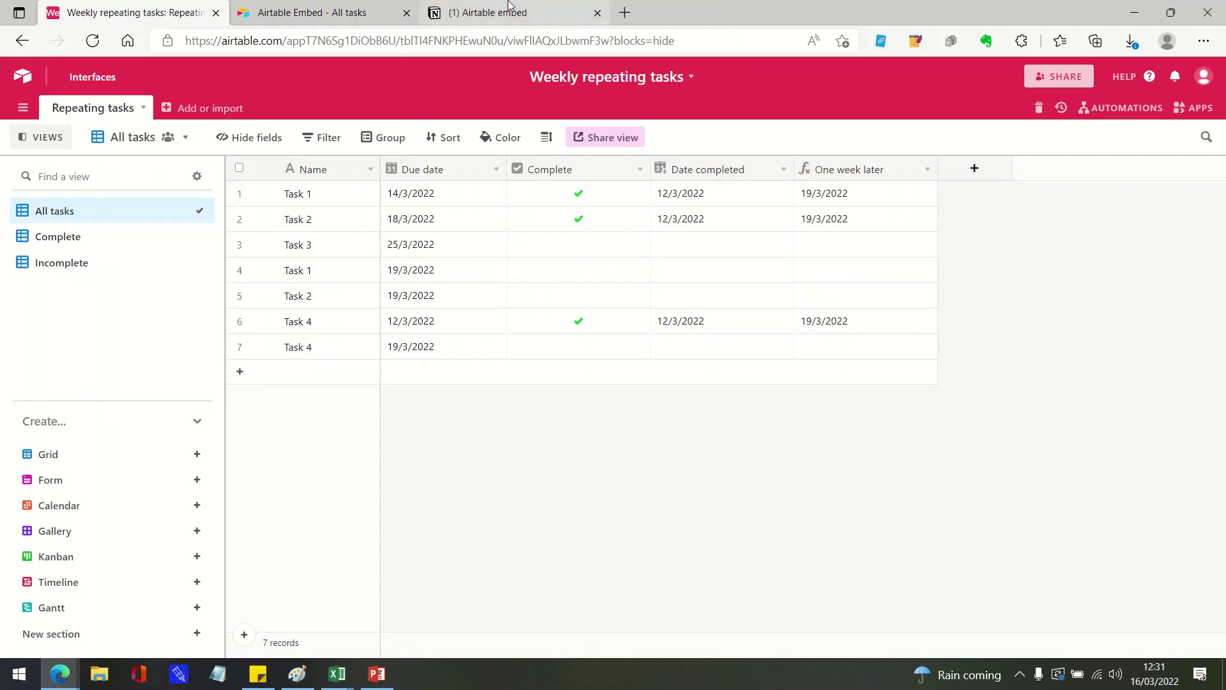
{"action": "left_click", "coordinate": [489, 12]}
{"action": "left_click", "coordinate": [343, 311]}
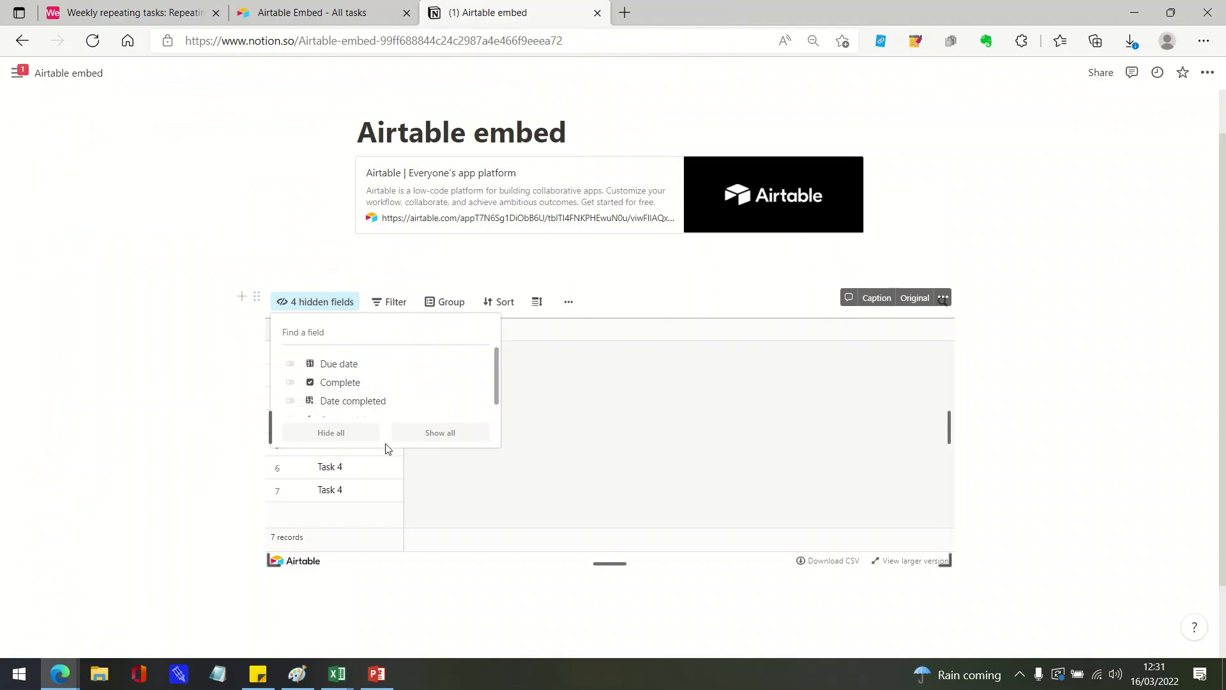
{"action": "left_click", "coordinate": [435, 433]}
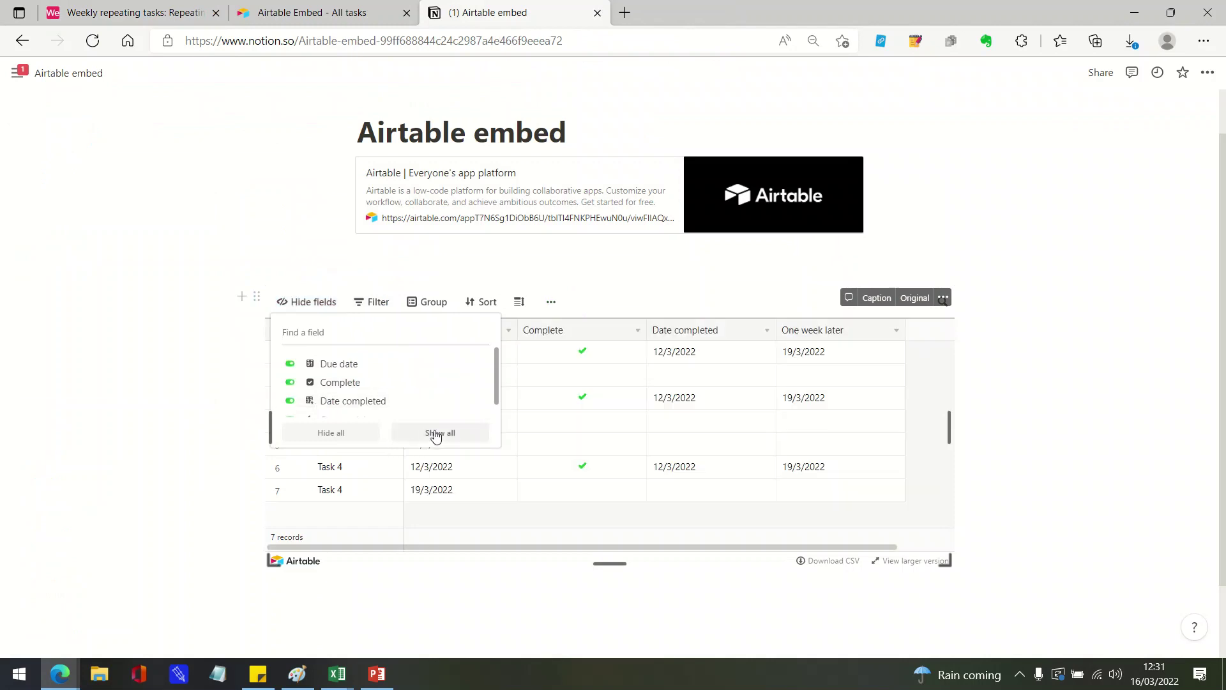
{"action": "left_click", "coordinate": [614, 417]}
- Stretch the embedded task grid taller and create an empty block beneath it
{"action": "left_click_drag", "start_coordinate": [610, 560], "coordinate": [610, 596]}
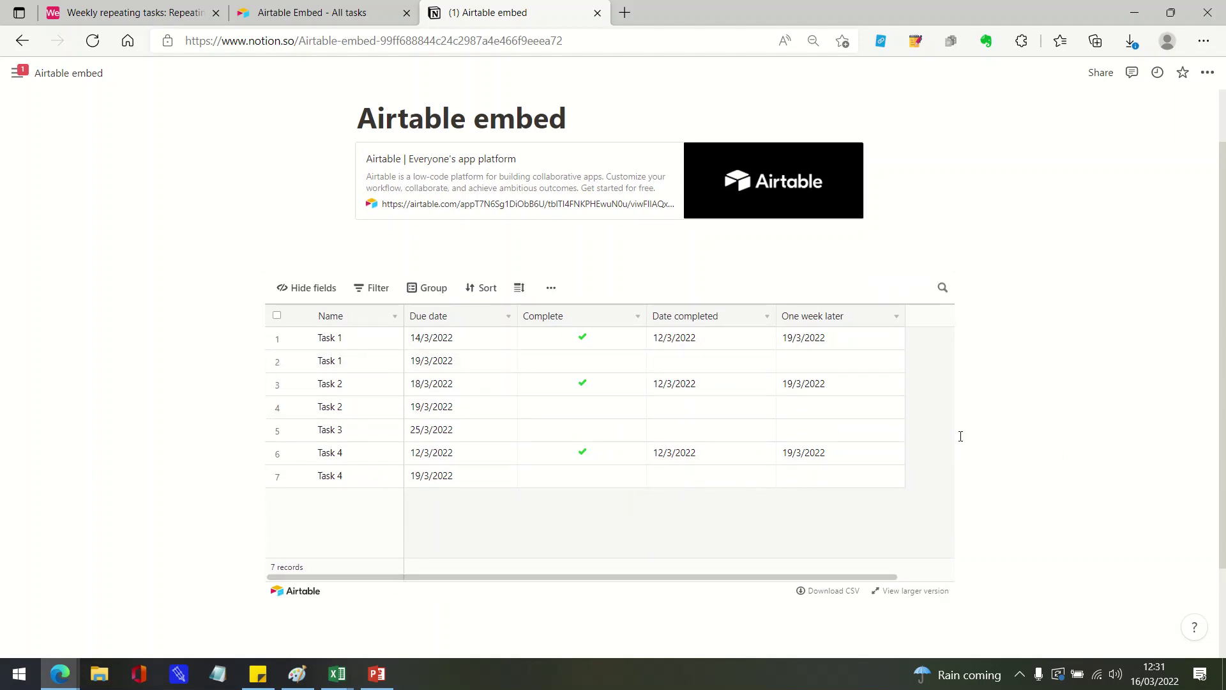
{"action": "scroll", "coordinate": [958, 438], "scroll_direction": "down", "scroll_amount": 2}
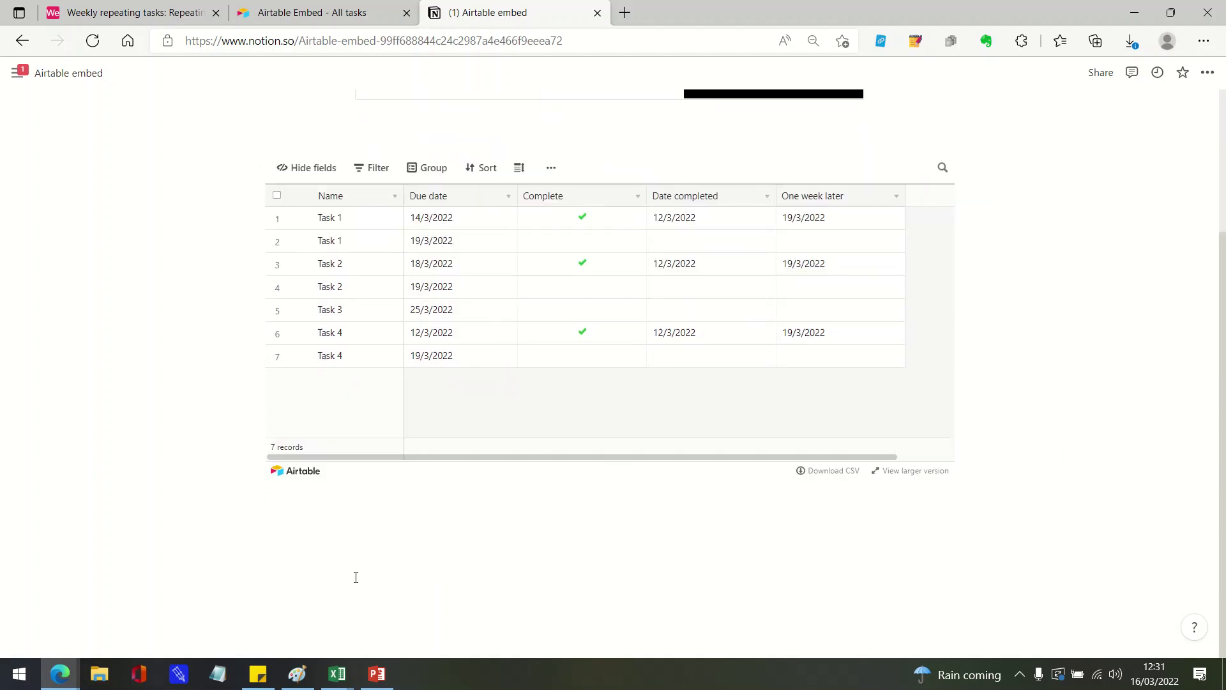
{"action": "left_click", "coordinate": [287, 525]}
{"action": "scroll", "coordinate": [536, 552], "scroll_direction": "up", "scroll_amount": 2}
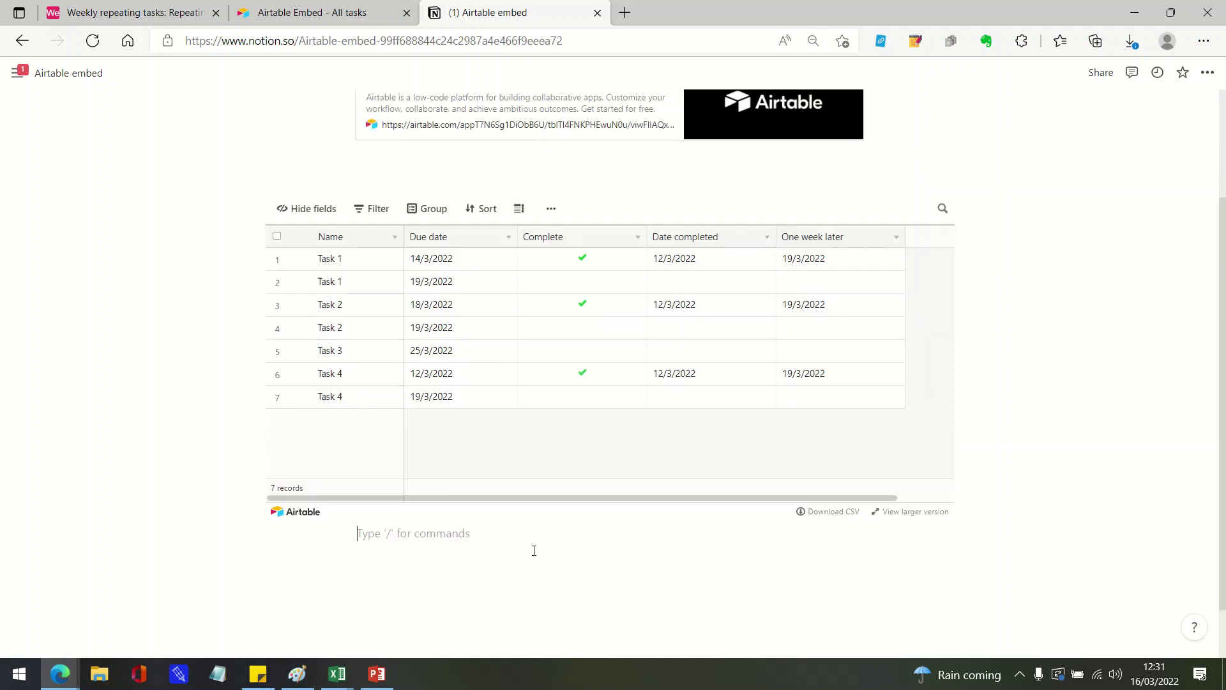
{"action": "scroll", "coordinate": [534, 550], "scroll_direction": "down", "scroll_amount": 3}
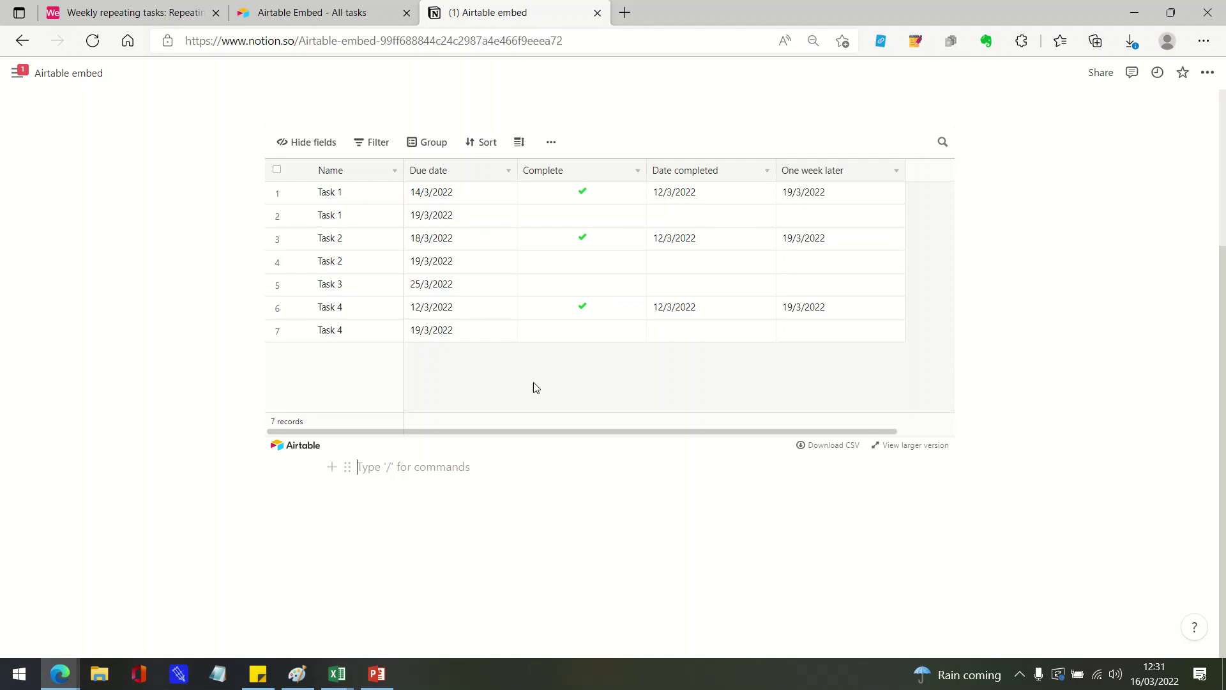
{"action": "scroll", "coordinate": [686, 138], "scroll_direction": "up", "scroll_amount": 3}
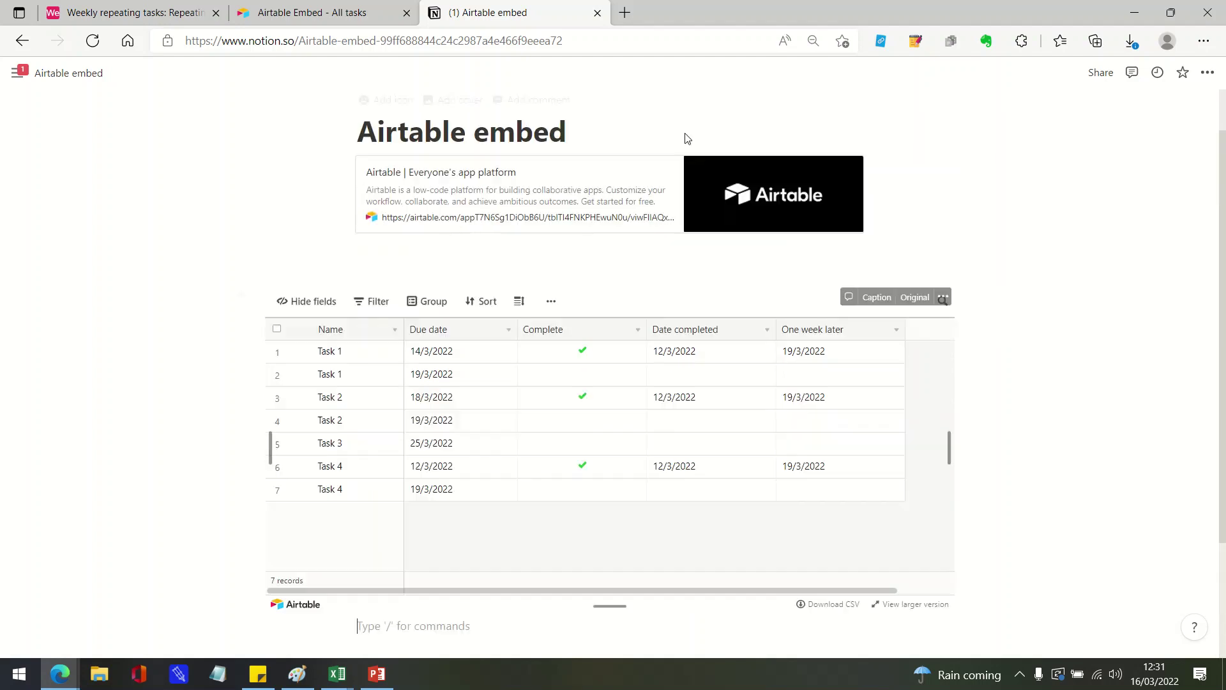